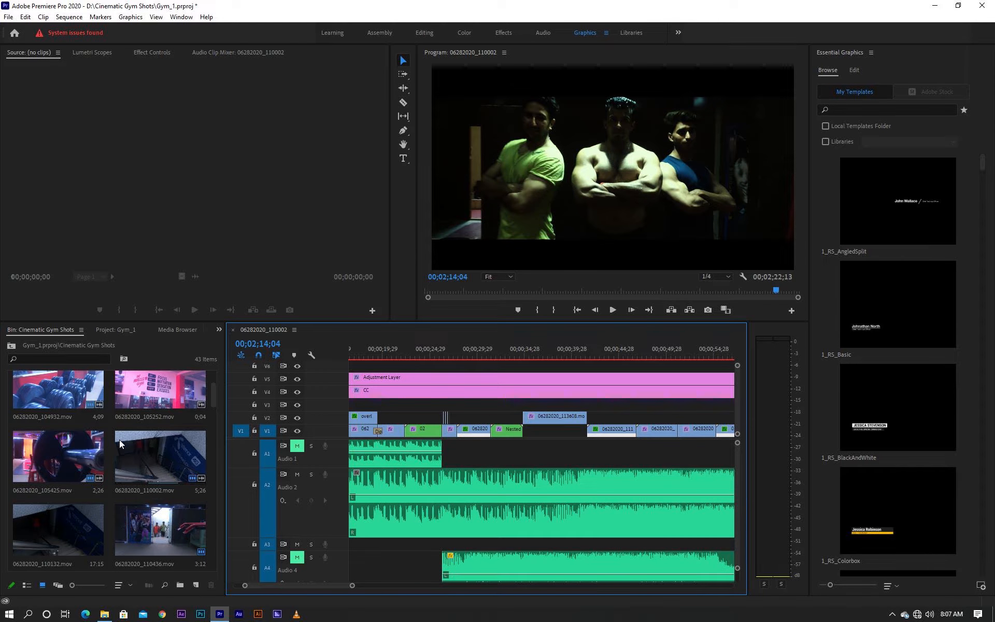
Look over the clips in the Cinematic Gym Shots bin in an enlarged view, then restore the workspace.
{"action": "key", "text": "grave"}
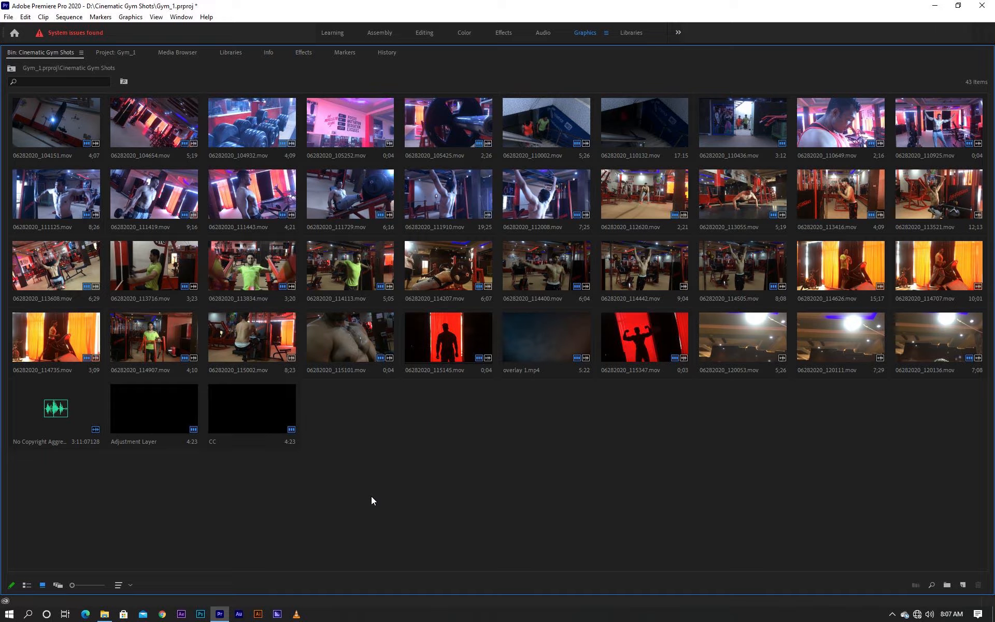
{"action": "key", "text": "grave"}
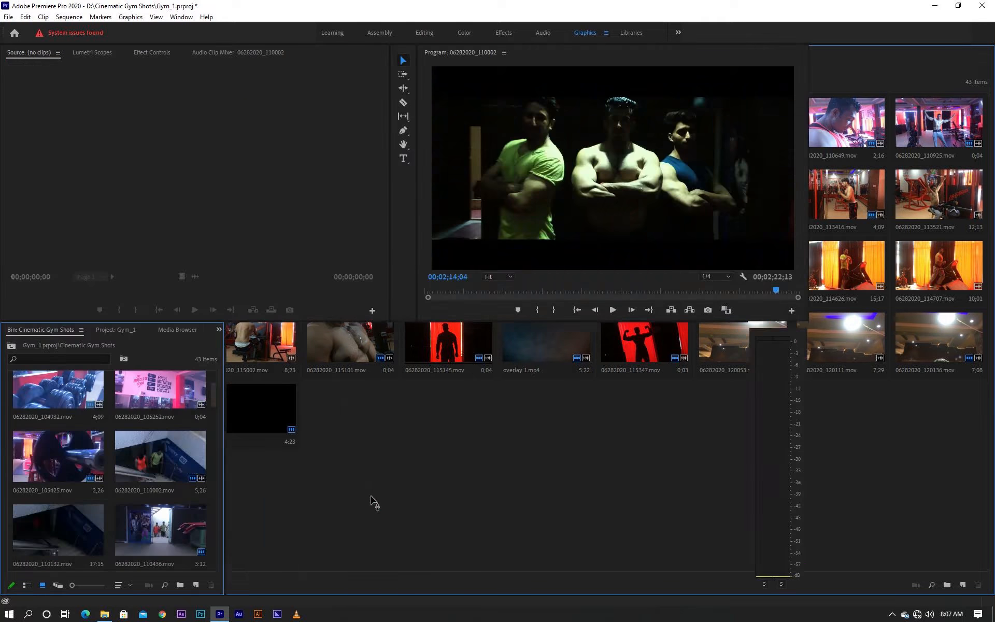
{"action": "key", "text": "grave"}
{"action": "key", "text": "grave"}
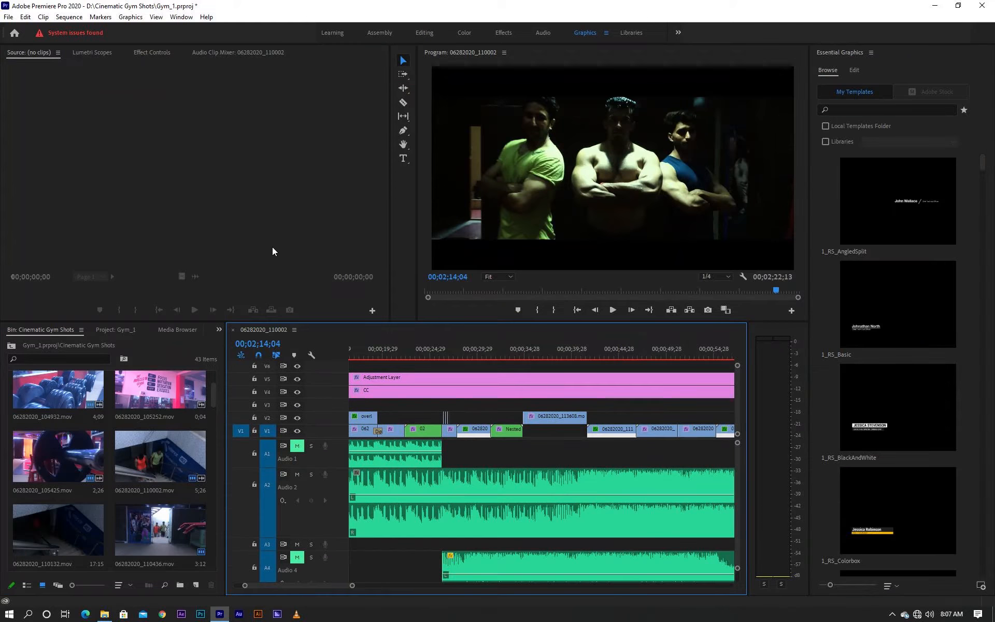
{"action": "key", "text": "grave"}
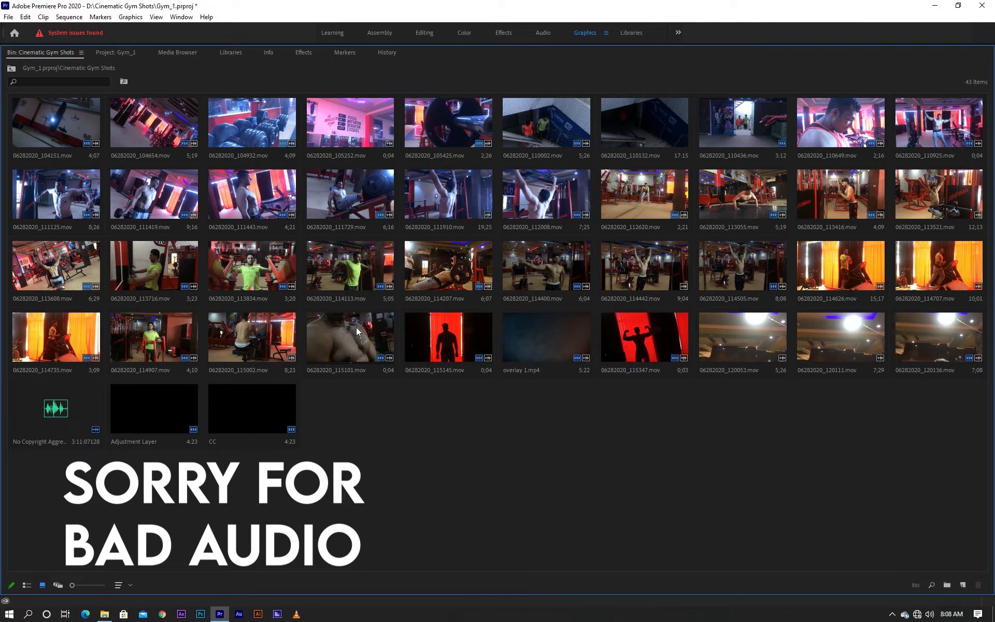
{"action": "key", "text": "grave"}
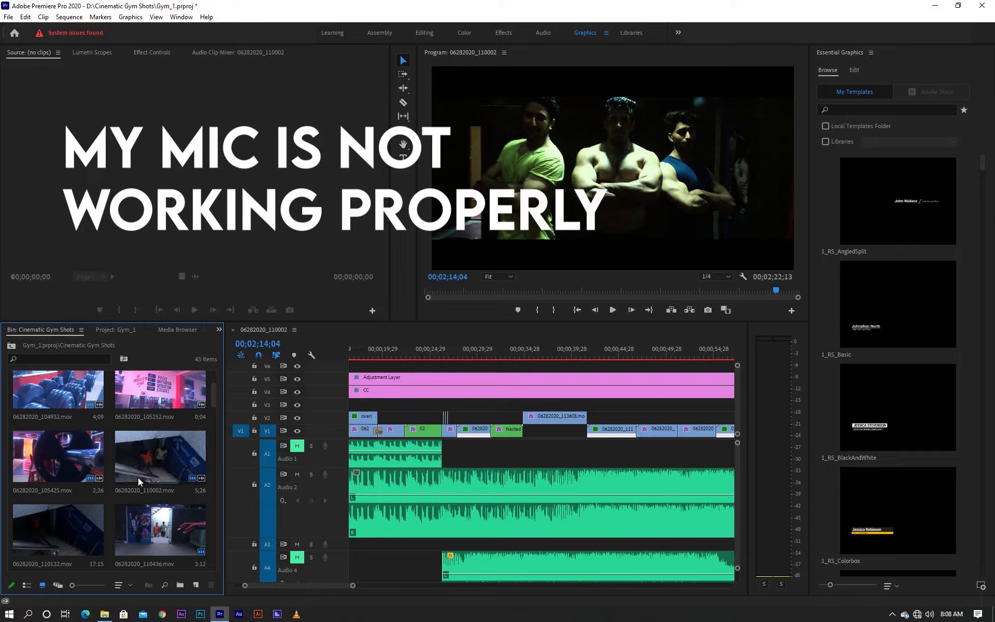
Open the No Copyright Aggressive Trap Instrumental Music 2018.mp3 track from the bin as the source and move its playhead to 00;00;15;06.
{"action": "key", "text": "grave"}
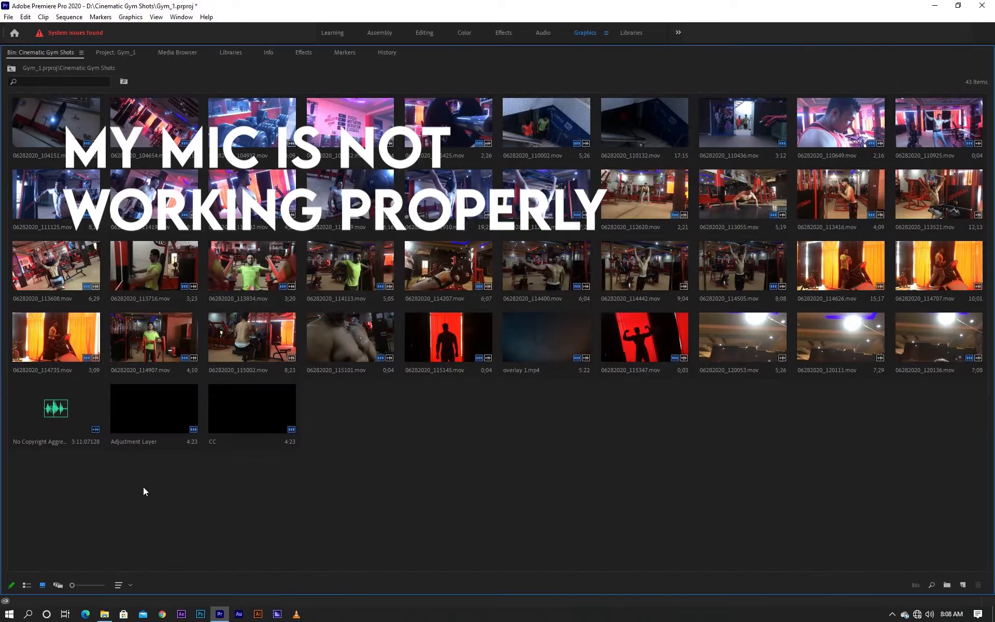
{"action": "left_click", "coordinate": [32, 425]}
{"action": "double_click", "coordinate": [32, 424]}
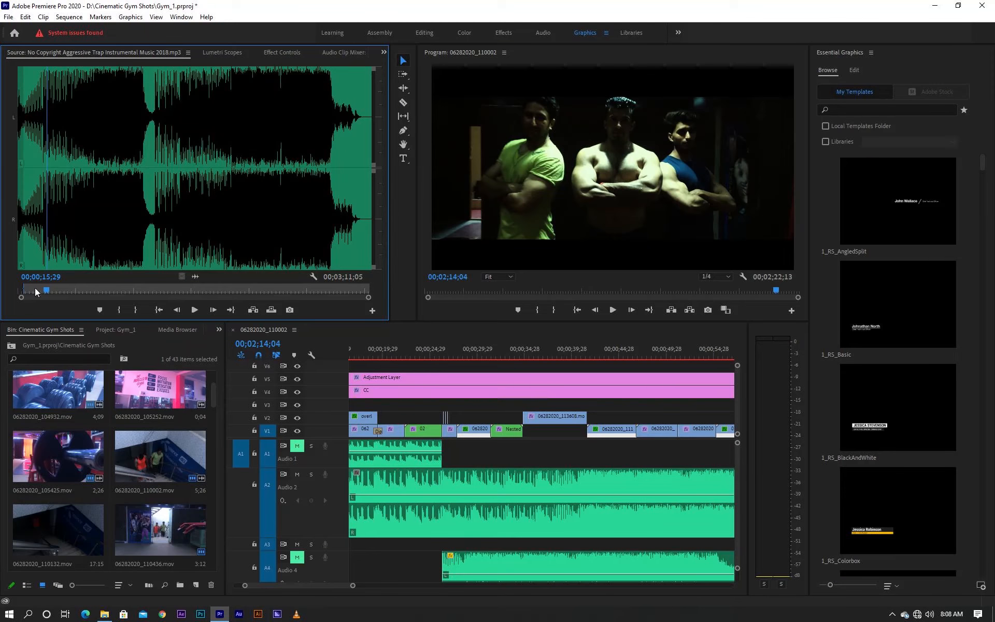
{"action": "mouse_move", "coordinate": [47, 292]}
{"action": "left_mouse_down"}
{"action": "mouse_move", "coordinate": [64, 289]}
{"action": "mouse_move", "coordinate": [45, 291]}
{"action": "left_mouse_up"}
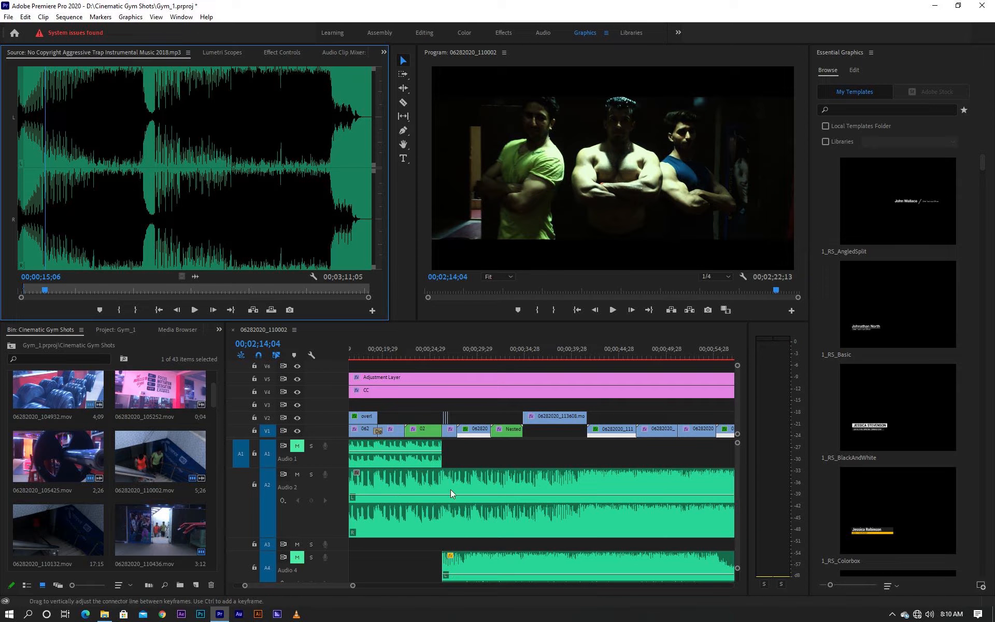
Play the gym sequence's opening part, stop at 00;00;30;09 and look over the tracks around it.
{"action": "left_click", "coordinate": [416, 358]}
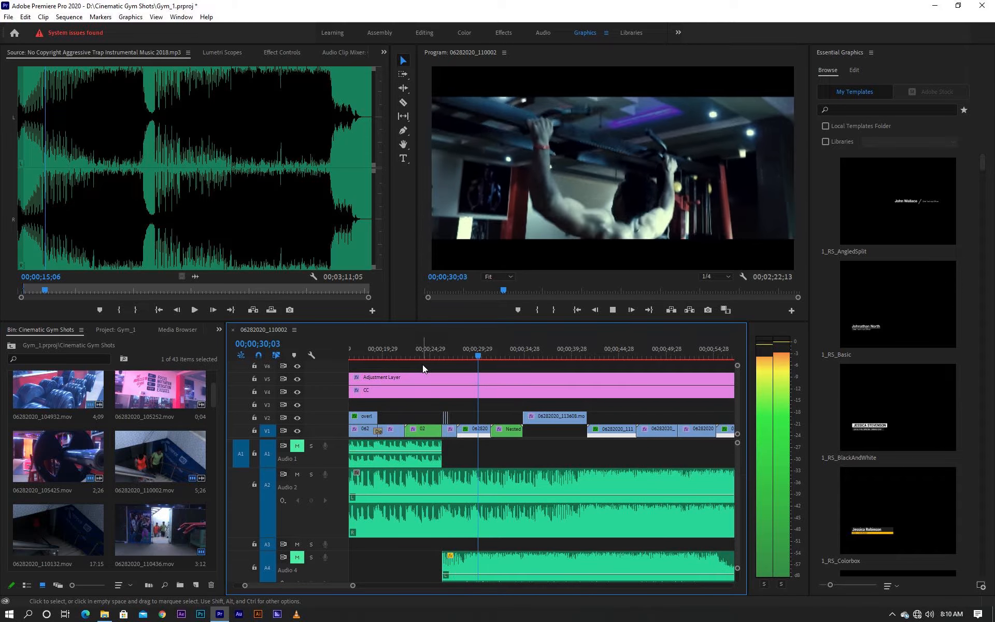
{"action": "key", "text": "space"}
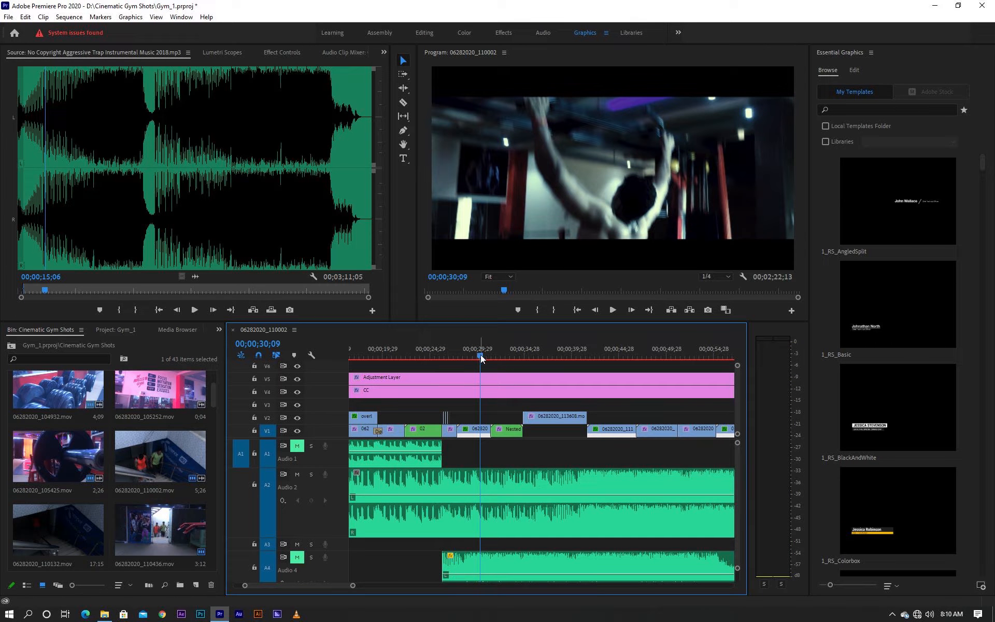
{"action": "scroll", "coordinate": [521, 491], "scroll_direction": "down", "scroll_amount": 2}
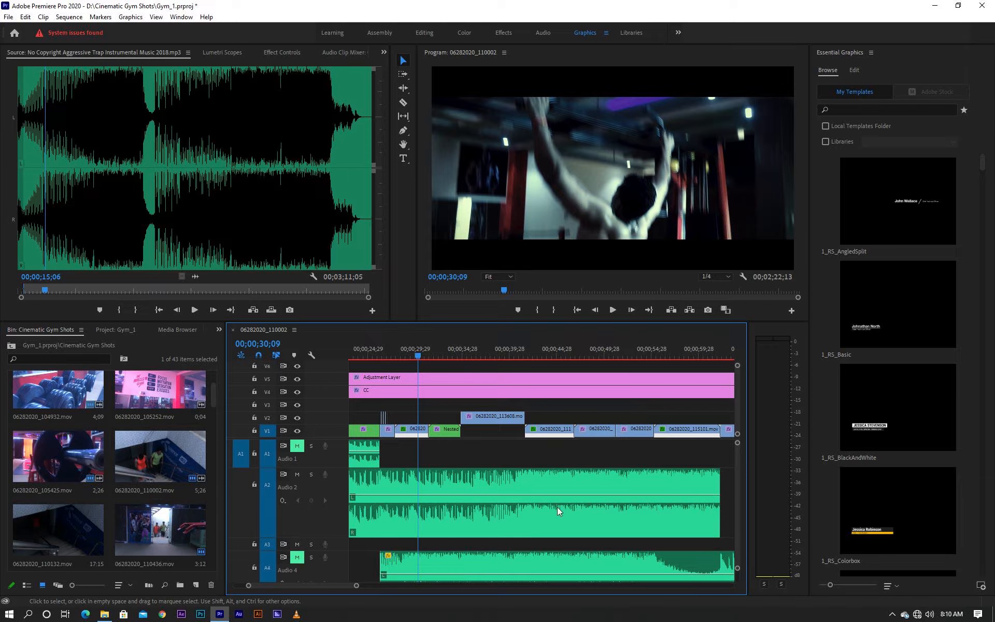
{"action": "scroll", "coordinate": [549, 506], "scroll_direction": "up", "scroll_amount": 3}
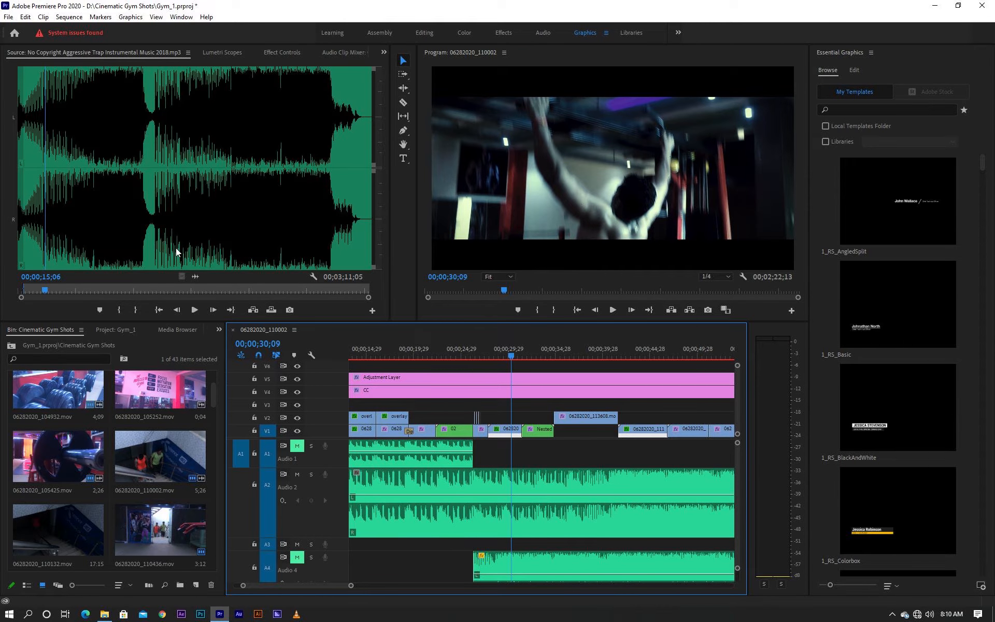
Examine the source music's waveform enlarged and magnified around 00;00;15;01, where the beat drops.
{"action": "key", "text": "grave"}
{"action": "key", "text": "shift+Left"}
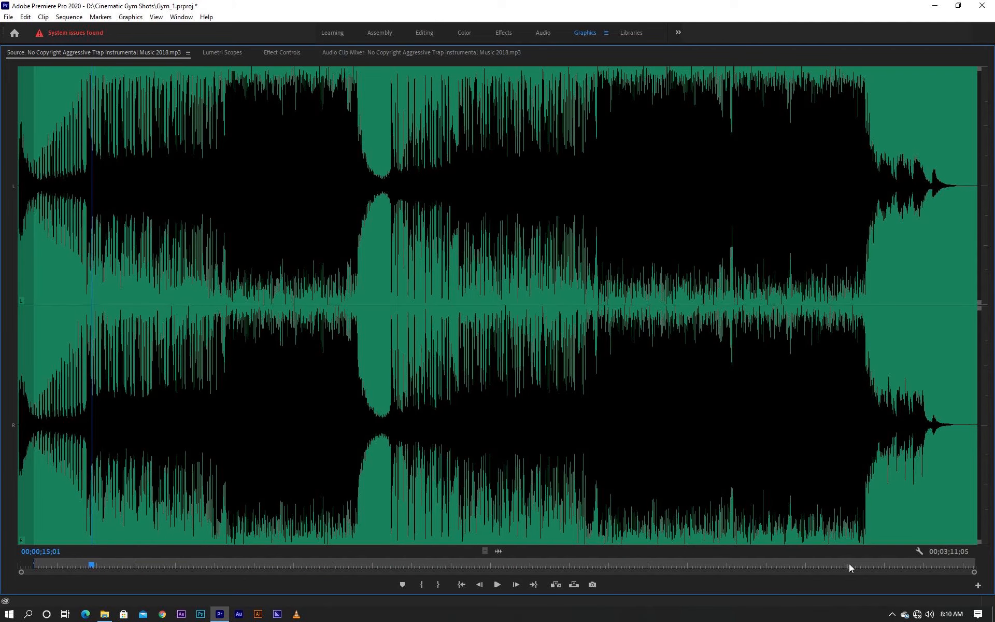
{"action": "left_click_drag", "start_coordinate": [974, 572], "coordinate": [705, 572]}
{"action": "left_click_drag", "start_coordinate": [814, 582], "coordinate": [544, 568]}
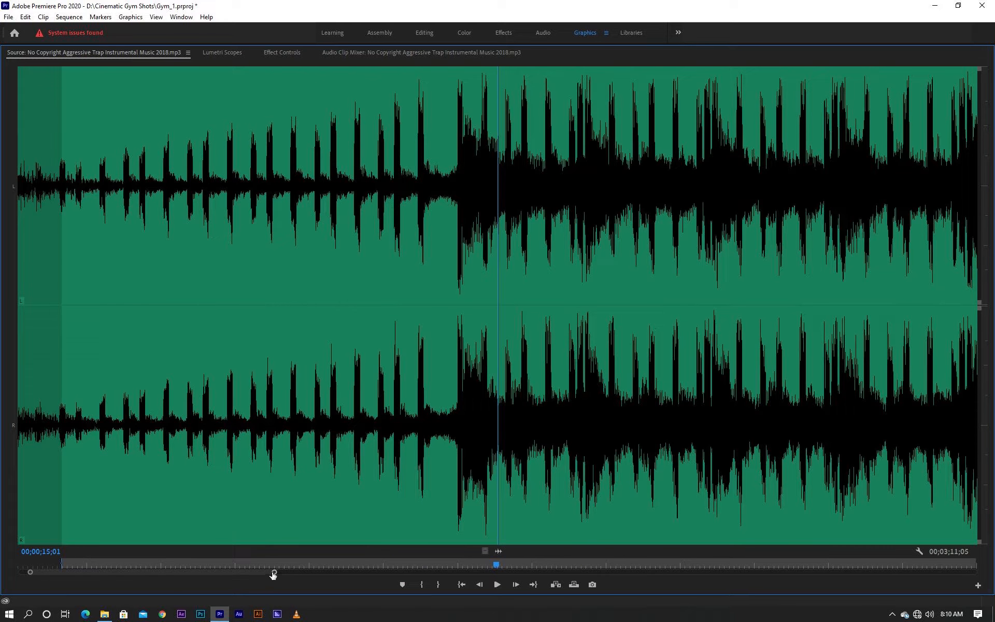
{"action": "left_click_drag", "start_coordinate": [273, 574], "coordinate": [216, 573]}
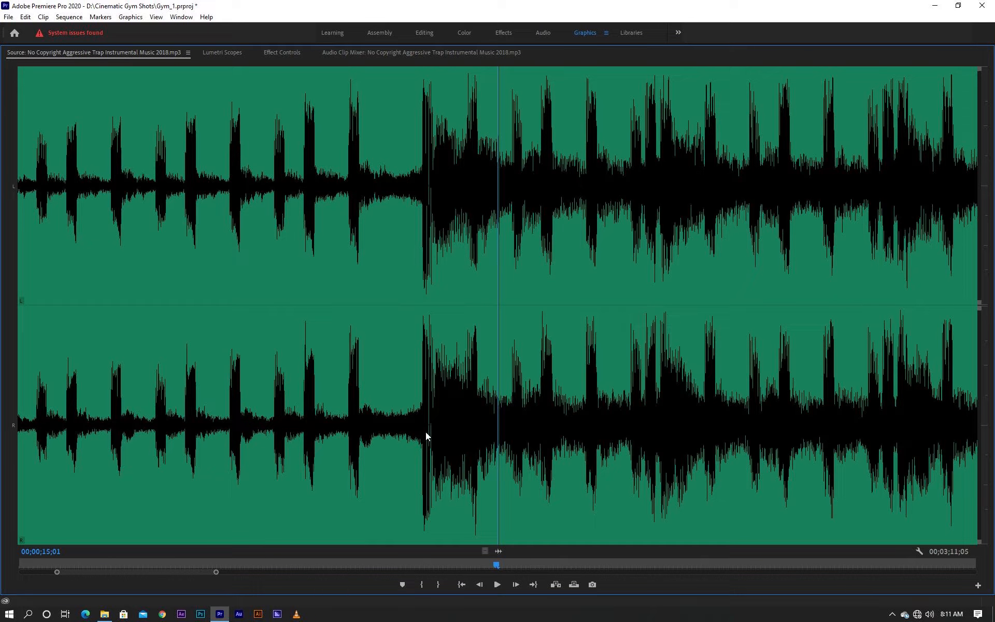
{"action": "key", "text": "grave"}
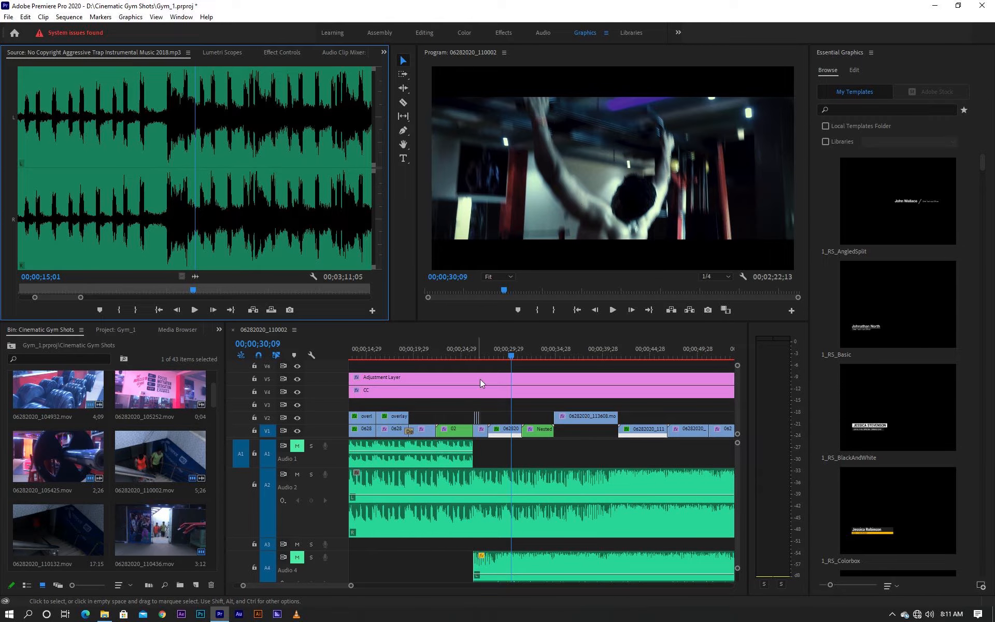
Move the sequence playhead to 00;00;25;16, mute Audio 2 and unmute Audio 1.
{"action": "left_click", "coordinate": [467, 357]}
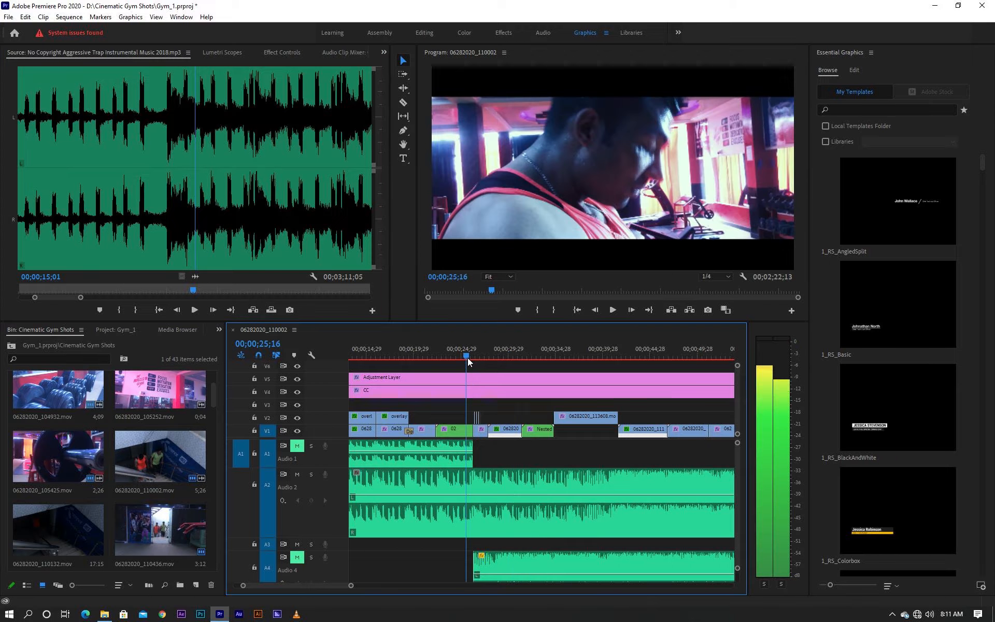
{"action": "left_click_drag", "start_coordinate": [351, 586], "coordinate": [316, 591]}
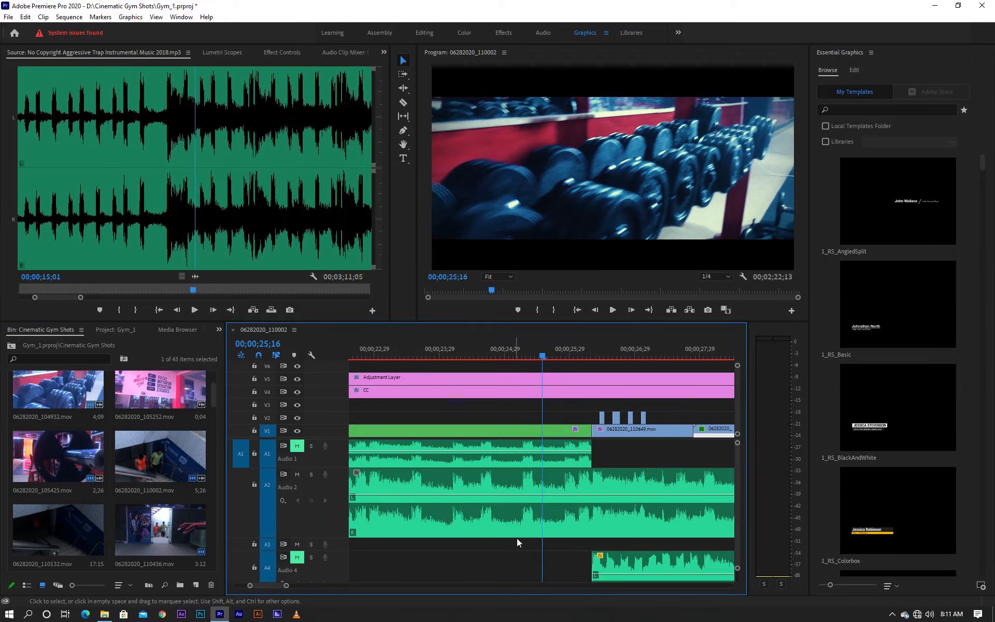
{"action": "scroll", "coordinate": [516, 518], "scroll_direction": "down", "scroll_amount": 2}
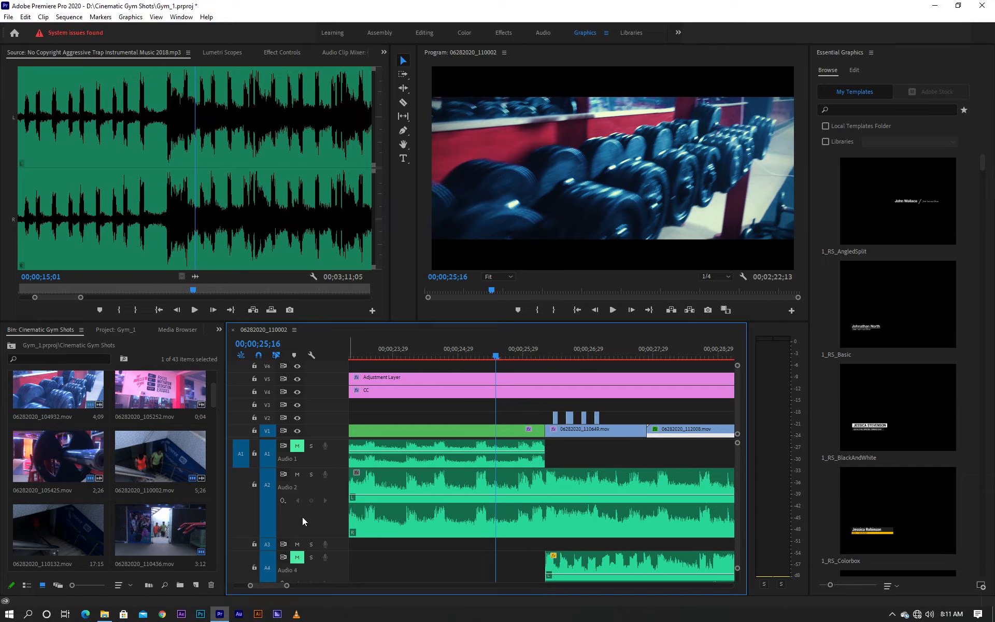
{"action": "left_click", "coordinate": [297, 473]}
{"action": "scroll", "coordinate": [515, 449], "scroll_direction": "down", "scroll_amount": 1}
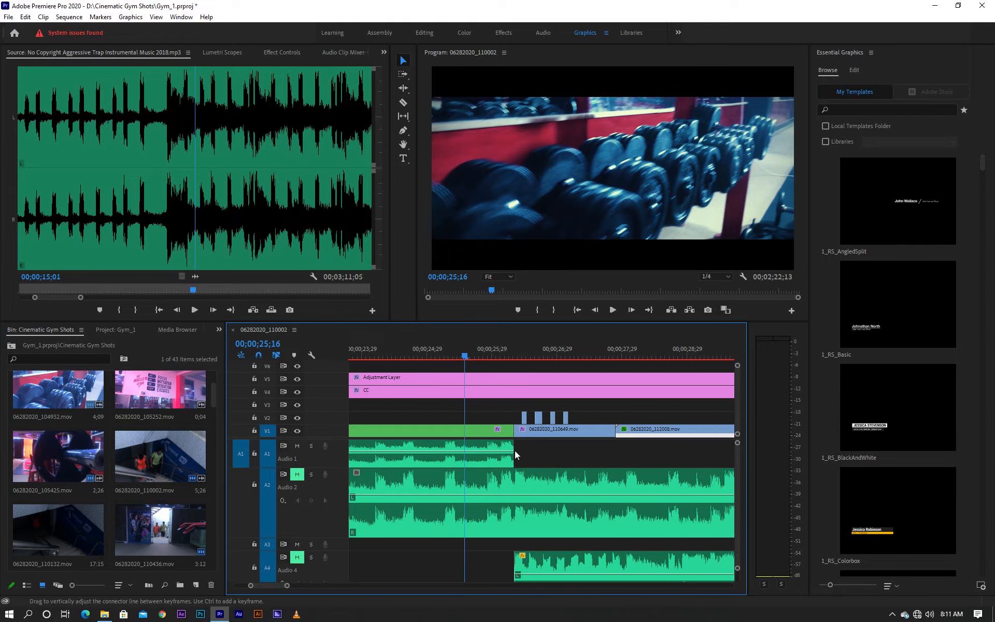
Play the end of the Audio 1 music and return the playhead to 00;00;25;23.
{"action": "key", "text": "space"}
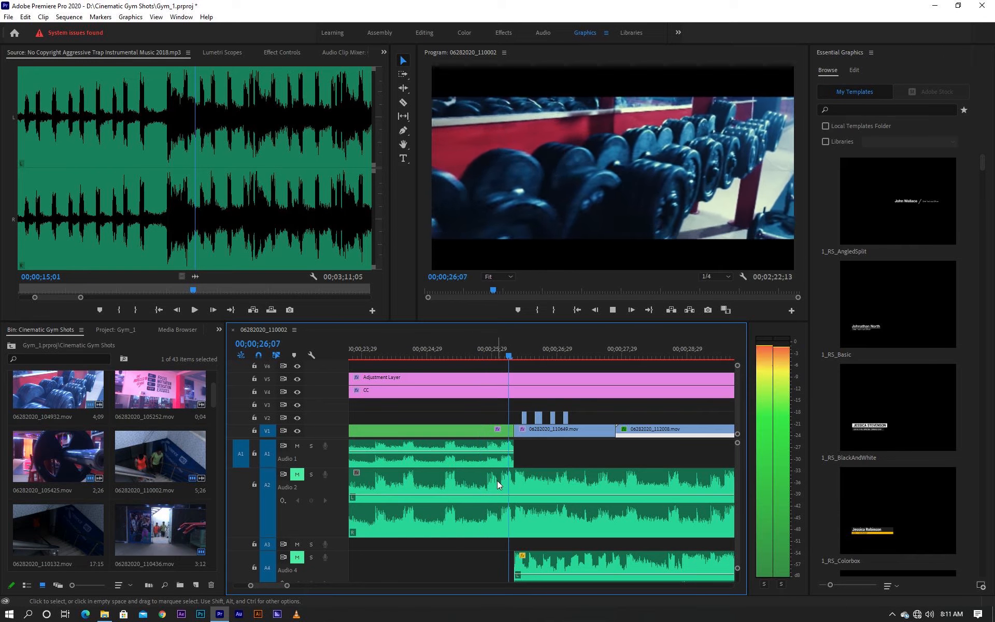
{"action": "key", "text": "space"}
{"action": "left_click", "coordinate": [480, 363]}
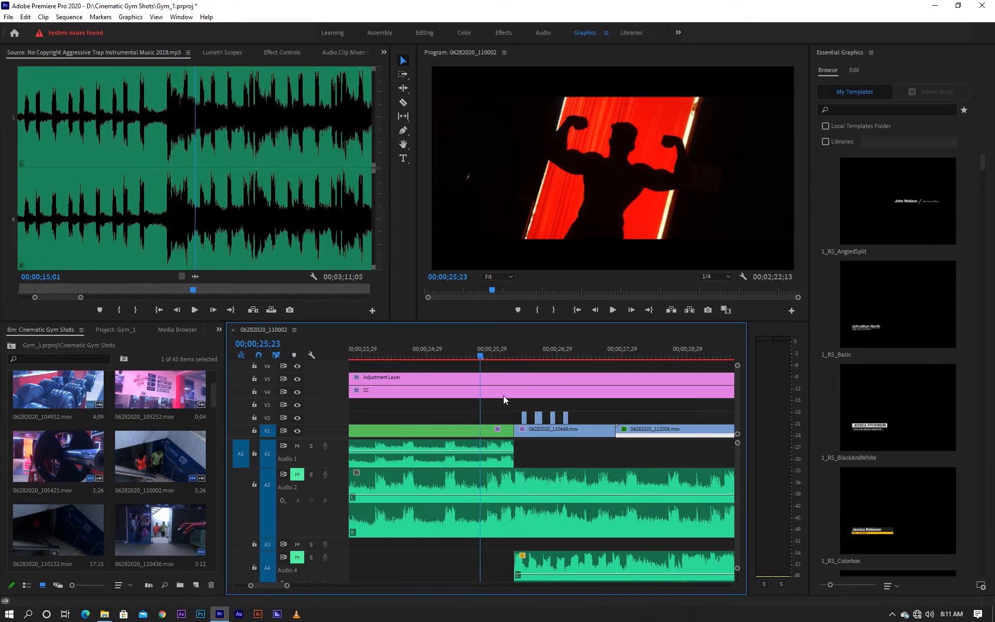
Unmute Audio 4, which holds the second part of the music.
{"action": "left_click", "coordinate": [507, 434]}
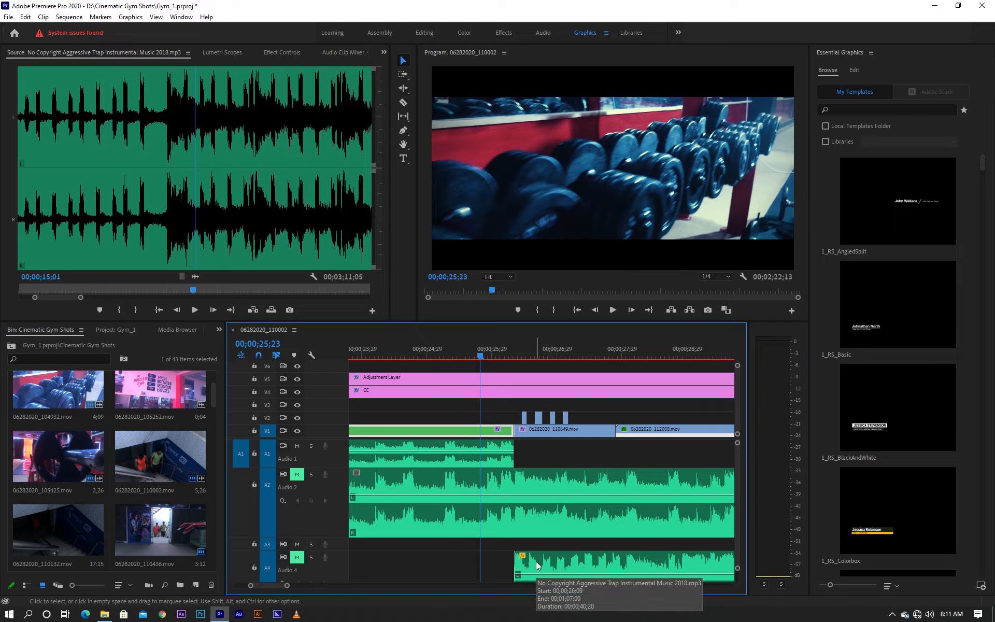
{"action": "scroll", "coordinate": [536, 565], "scroll_direction": "down", "scroll_amount": 2}
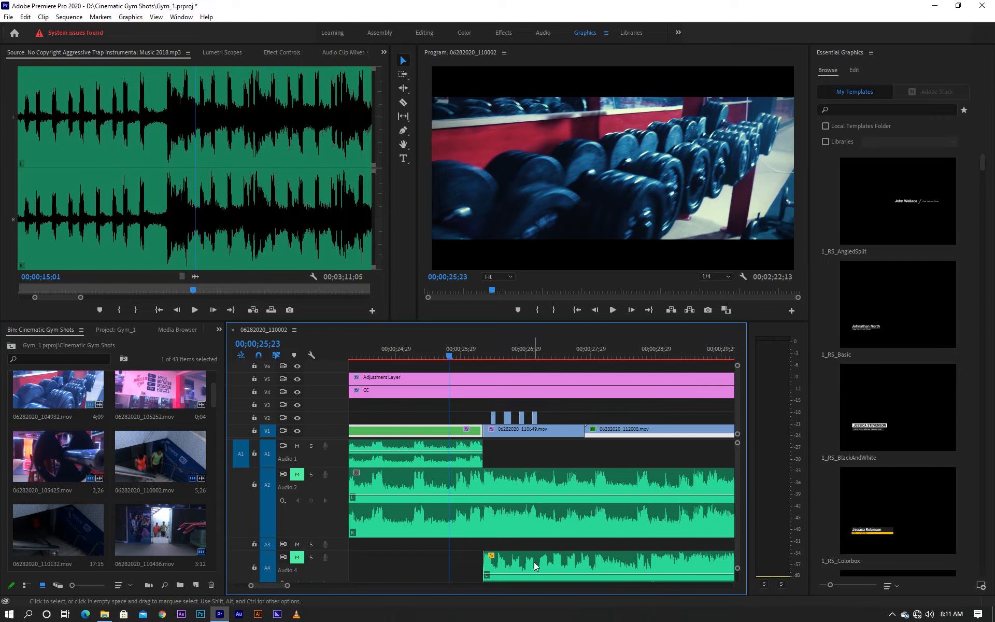
{"action": "left_click", "coordinate": [297, 557]}
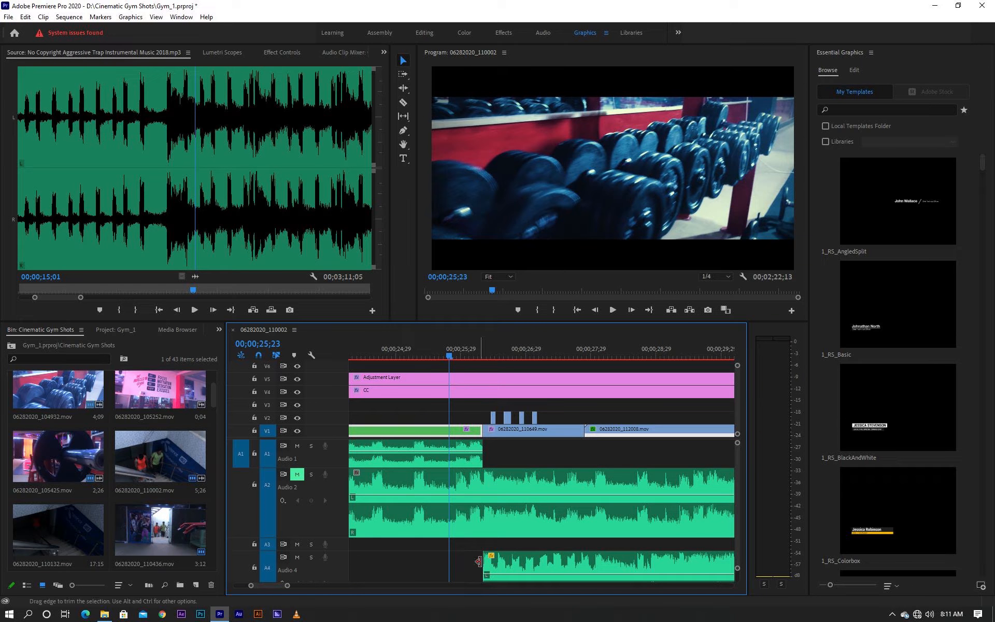
Examine the music cut near 00;00;26;09 in an enlarged timeline, comparing the end of Audio 1 with the start of Audio 4.
{"action": "key", "text": "grave"}
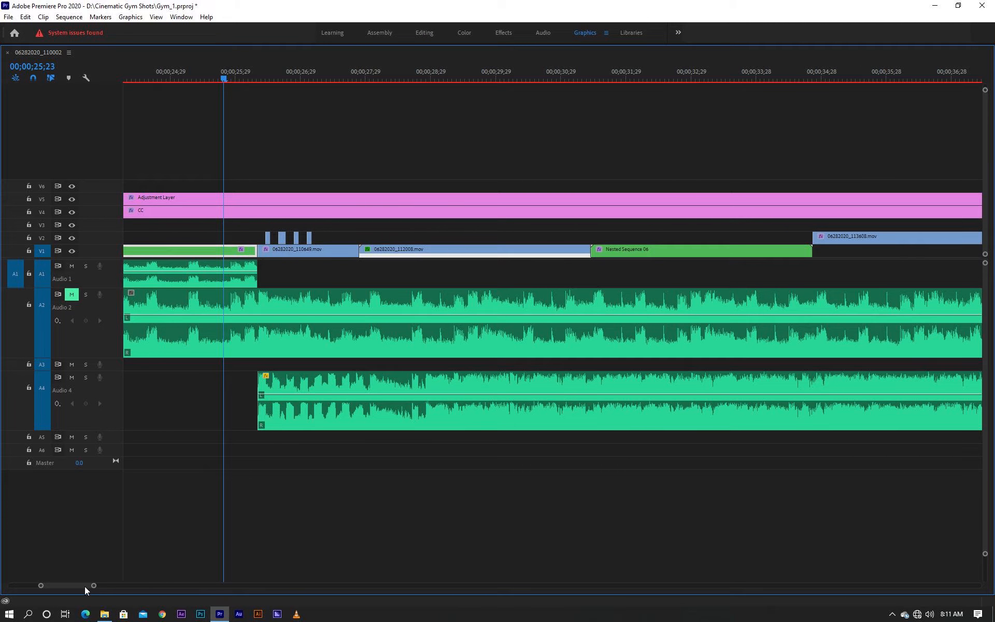
{"action": "scroll", "coordinate": [85, 586], "scroll_direction": "up", "scroll_amount": 10}
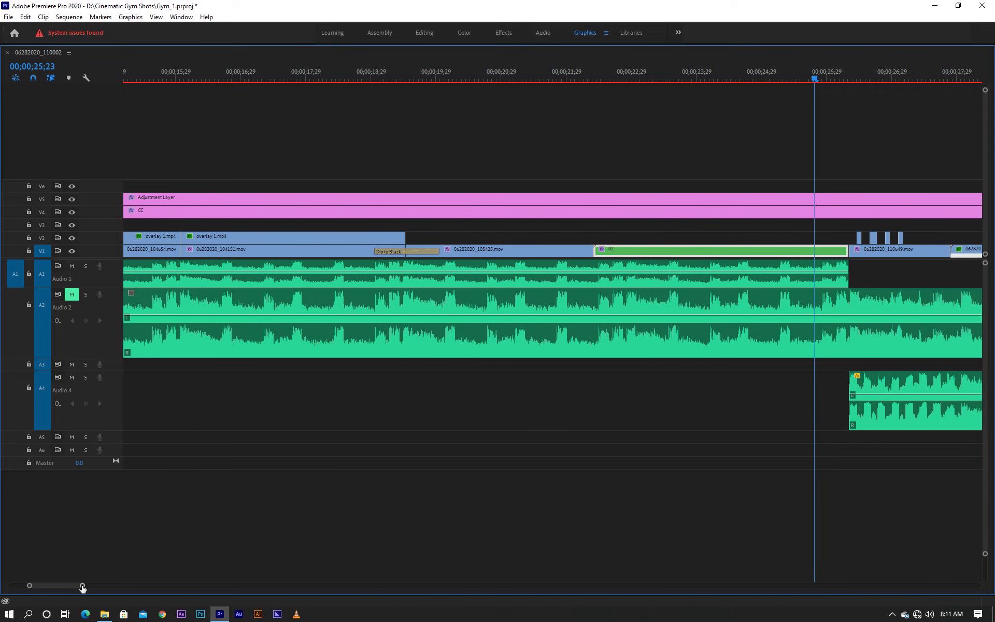
{"action": "left_click_drag", "start_coordinate": [82, 586], "coordinate": [56, 586]}
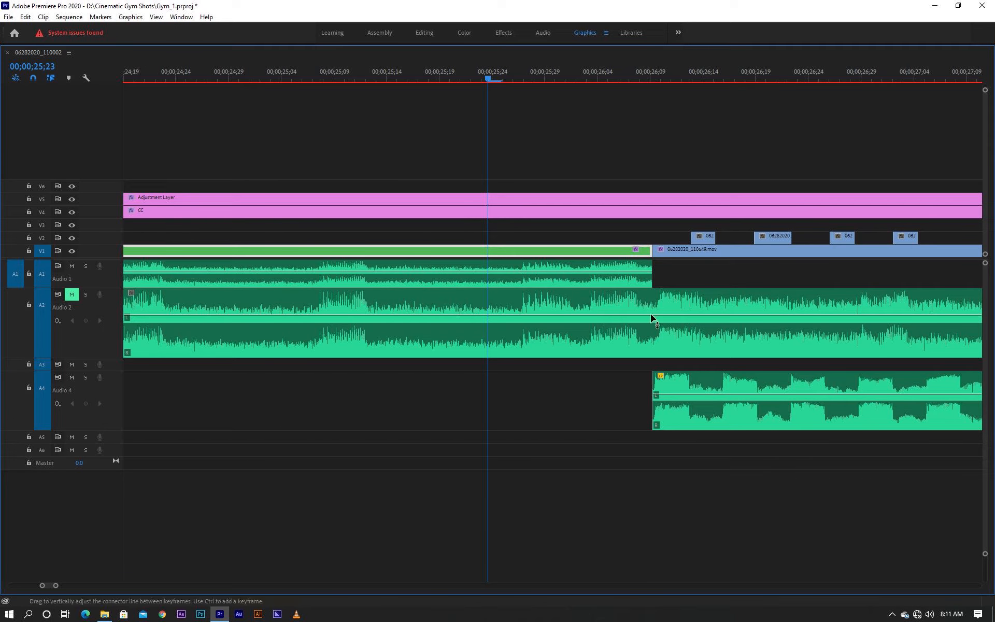
{"action": "left_click", "coordinate": [636, 282]}
{"action": "left_click_drag", "start_coordinate": [636, 315], "coordinate": [636, 316]}
{"action": "left_click", "coordinate": [616, 283]}
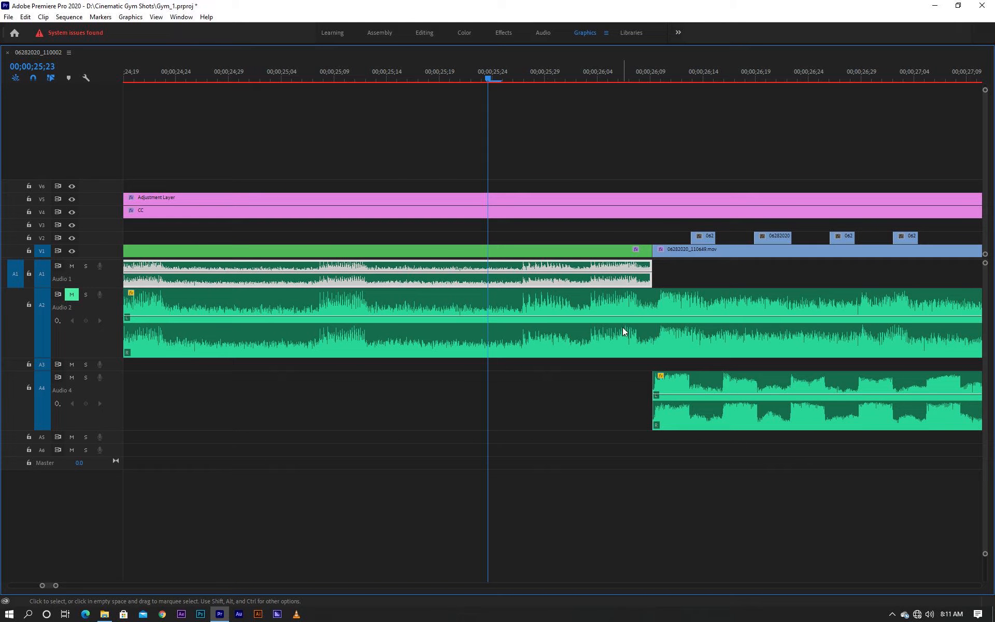
{"action": "left_click", "coordinate": [624, 329]}
{"action": "left_click", "coordinate": [618, 283]}
{"action": "scroll", "coordinate": [603, 333], "scroll_direction": "down", "scroll_amount": 1}
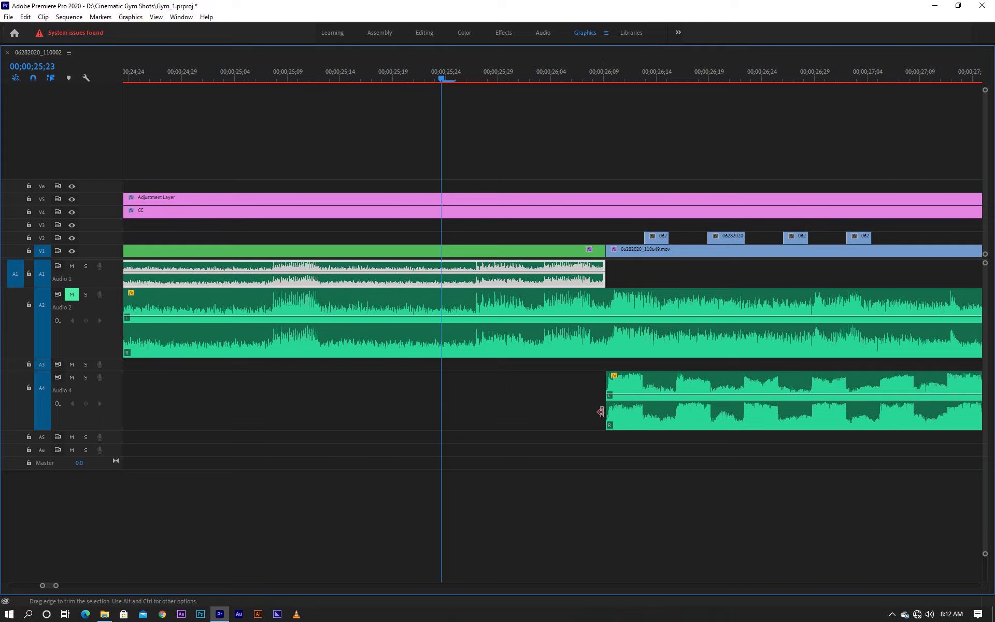
{"action": "scroll", "coordinate": [601, 413], "scroll_direction": "down", "scroll_amount": 2}
{"action": "scroll", "coordinate": [541, 408], "scroll_direction": "down", "scroll_amount": 1}
{"action": "scroll", "coordinate": [591, 342], "scroll_direction": "down", "scroll_amount": 1}
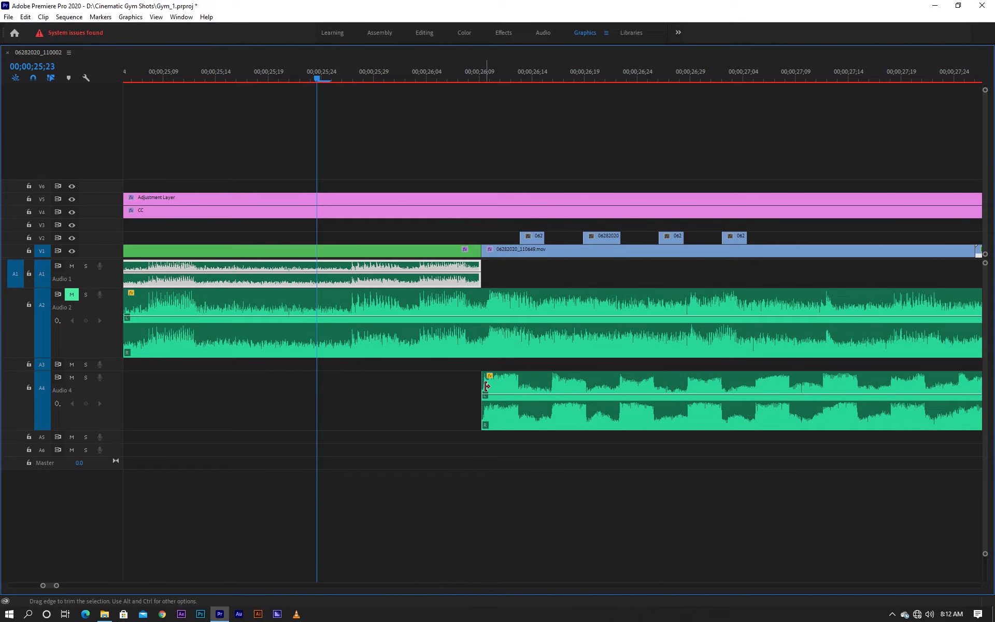
Select the Audio 4 music clip and play twice across its junction with Audio 1, stopping at 00;00;27;05.
{"action": "left_click", "coordinate": [527, 390]}
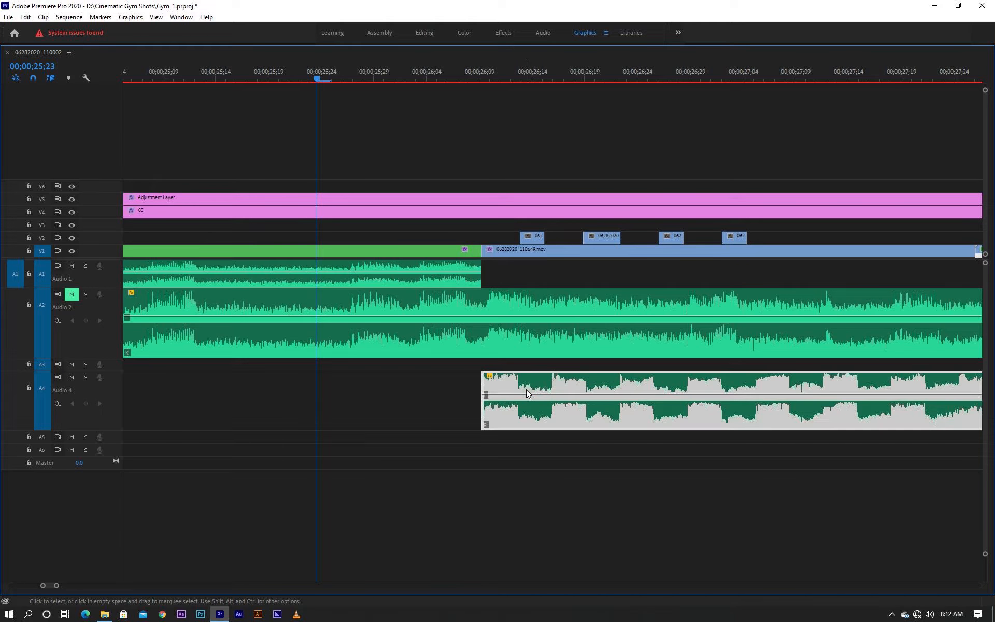
{"action": "left_click", "coordinate": [475, 81]}
{"action": "key", "text": "space"}
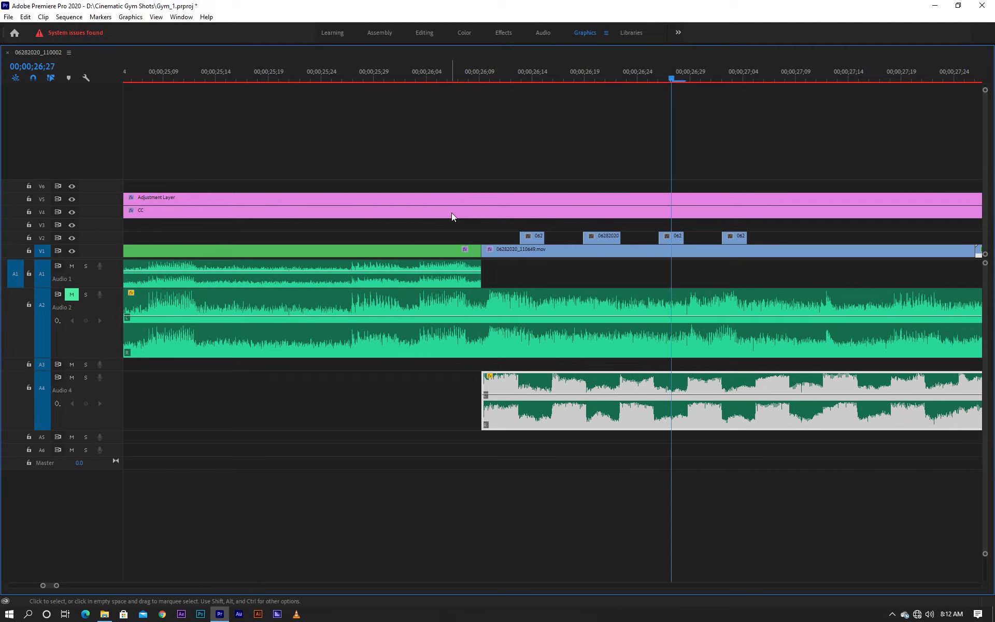
{"action": "key", "text": "space"}
{"action": "left_click", "coordinate": [476, 78]}
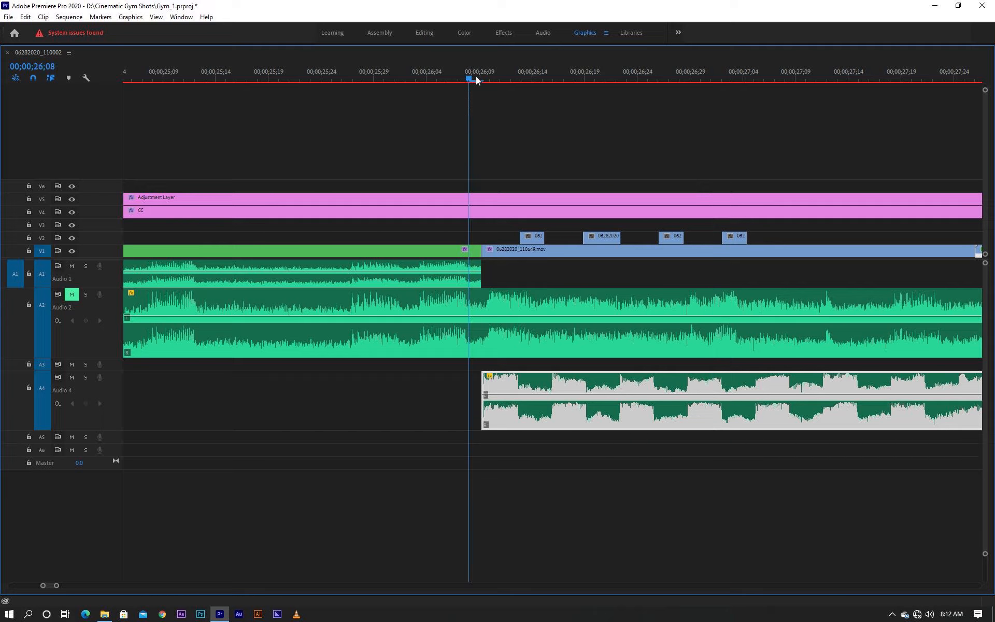
{"action": "key", "text": "space"}
{"action": "key", "text": "space"}
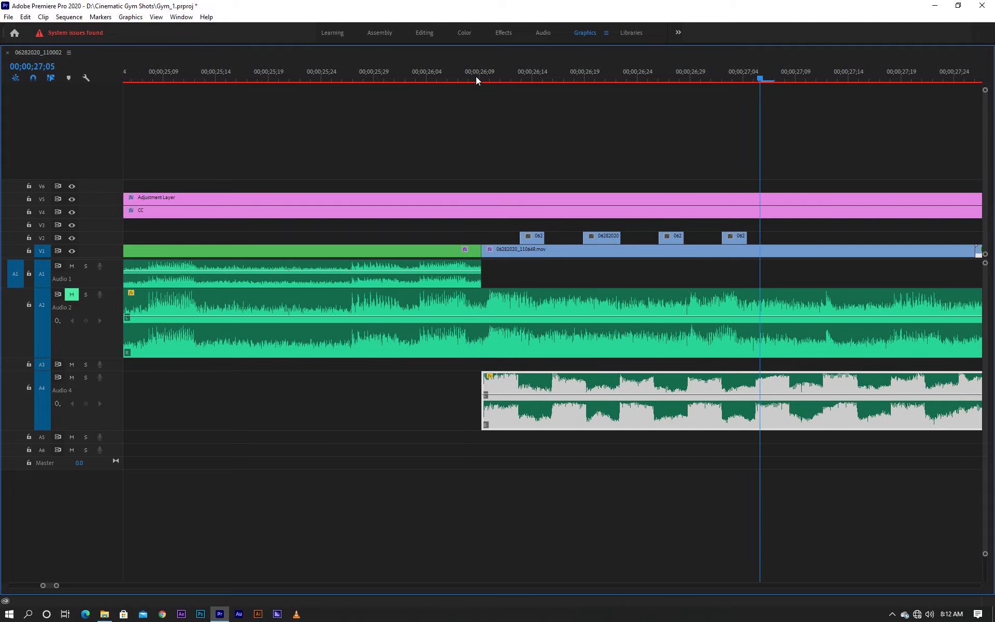
Play twice more across the junction between Audio 1 and Audio 4, returning the playhead to 00;00;25;10.
{"action": "left_click", "coordinate": [343, 78]}
{"action": "key", "text": "space"}
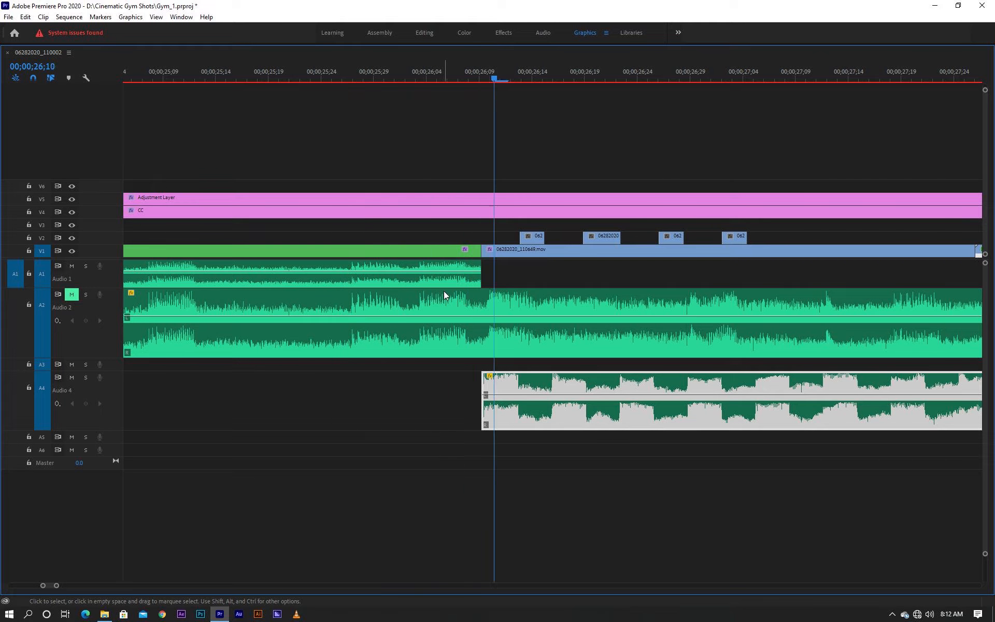
{"action": "key", "text": "space"}
{"action": "left_click_drag", "start_coordinate": [518, 79], "coordinate": [321, 75]}
{"action": "key", "text": "space"}
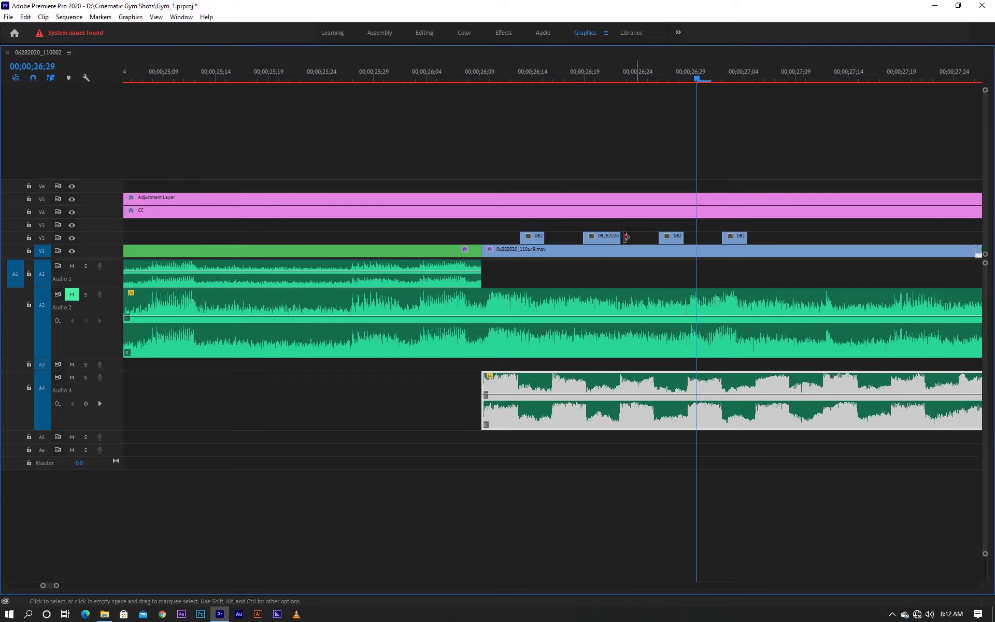
{"action": "left_click", "coordinate": [468, 74]}
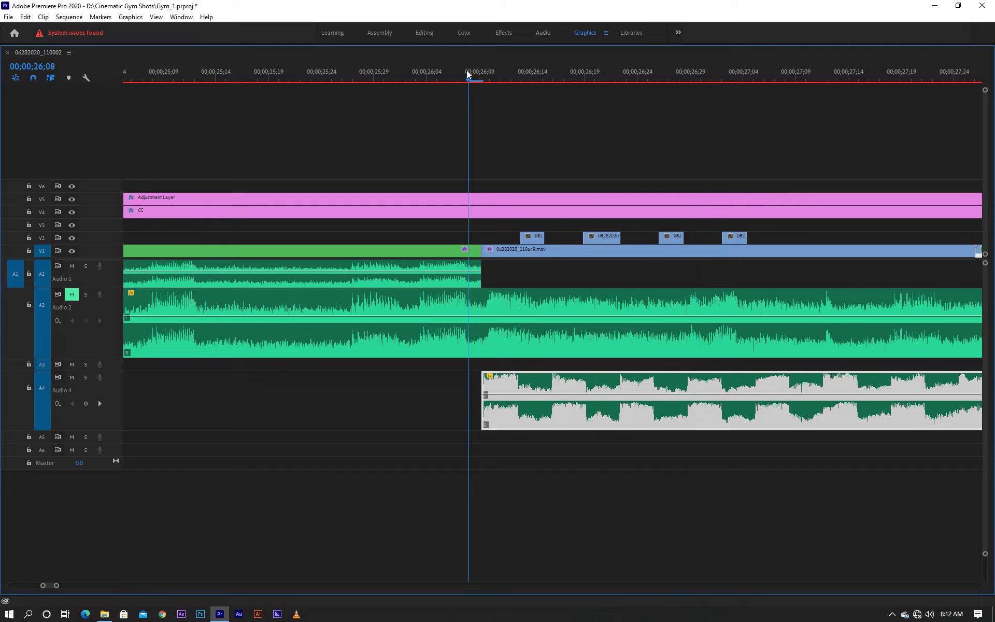
{"action": "left_click", "coordinate": [175, 78]}
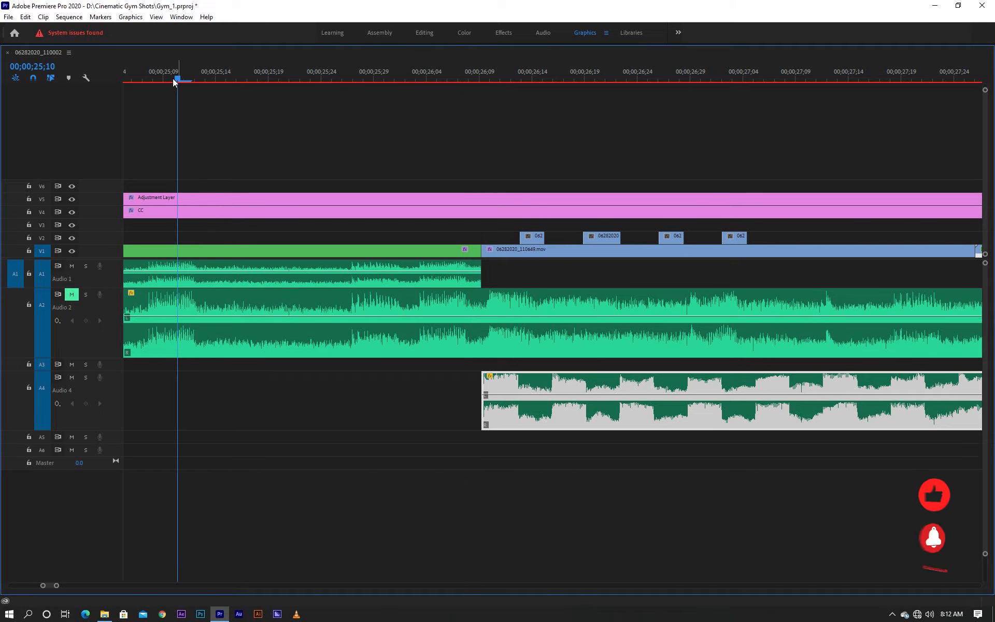
Restore the full editing layout and watch the music junction with its picture in the Program monitor, stopping at 00;00;27;16.
{"action": "key", "text": "grave"}
{"action": "scroll", "coordinate": [555, 471], "scroll_direction": "down", "scroll_amount": 2}
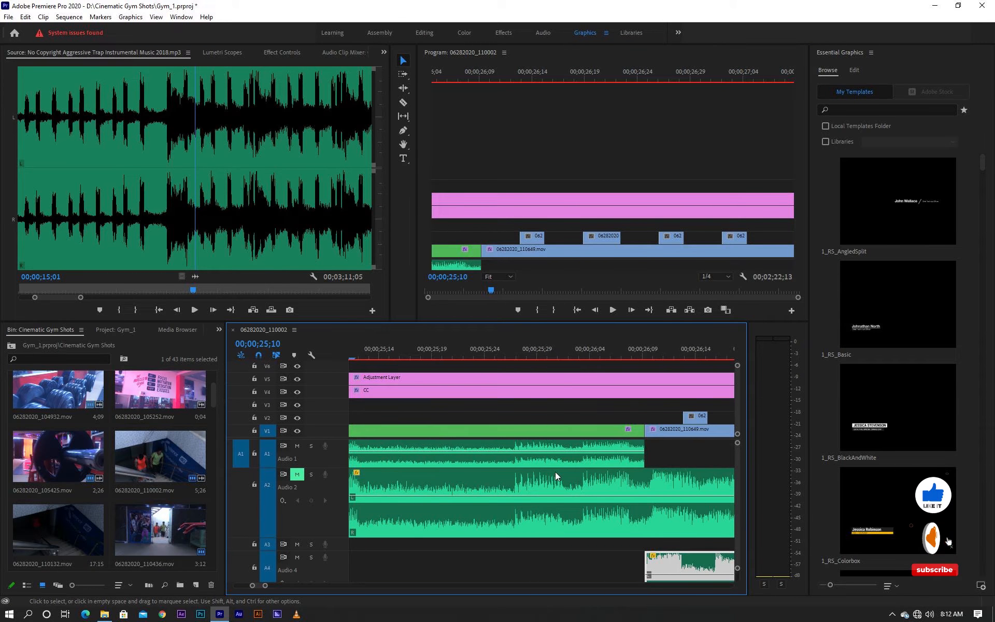
{"action": "scroll", "coordinate": [568, 471], "scroll_direction": "down", "scroll_amount": 2}
{"action": "left_click", "coordinate": [609, 313]}
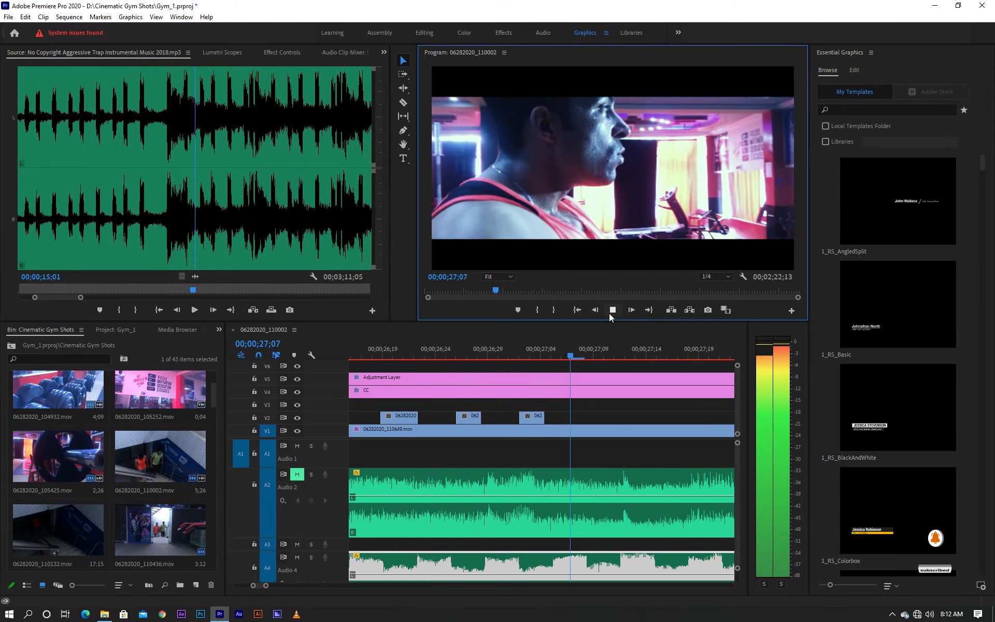
{"action": "left_click", "coordinate": [609, 314]}
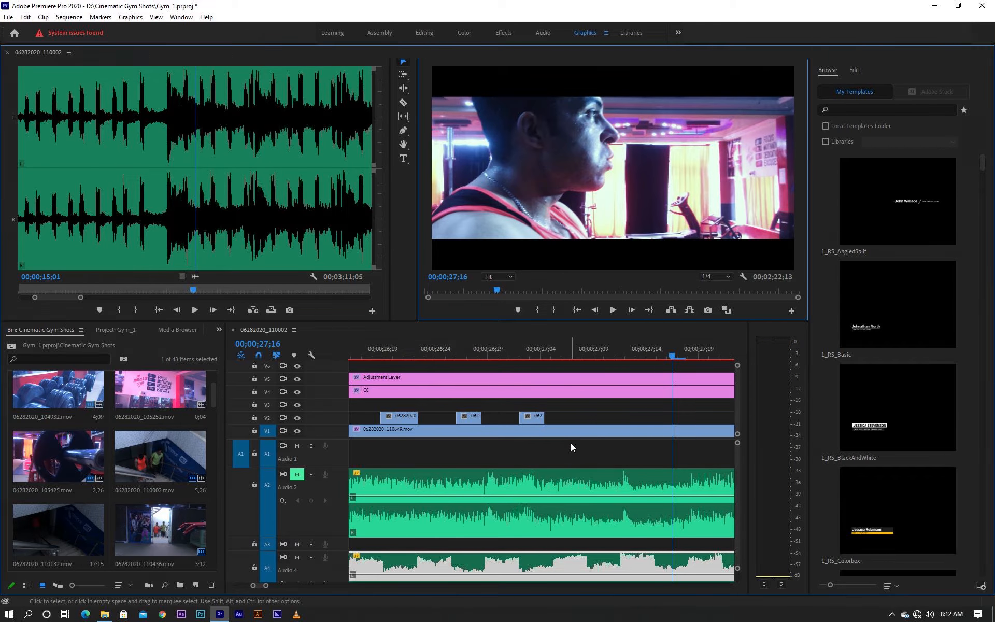
Mute Audio 1, unmute Audio 2, and place the playhead at 00;01;00;13, ahead of the Audio 4 fade-out, in an enlarged timeline.
{"action": "key", "text": "grave"}
{"action": "scroll", "coordinate": [570, 442], "scroll_direction": "down", "scroll_amount": 6}
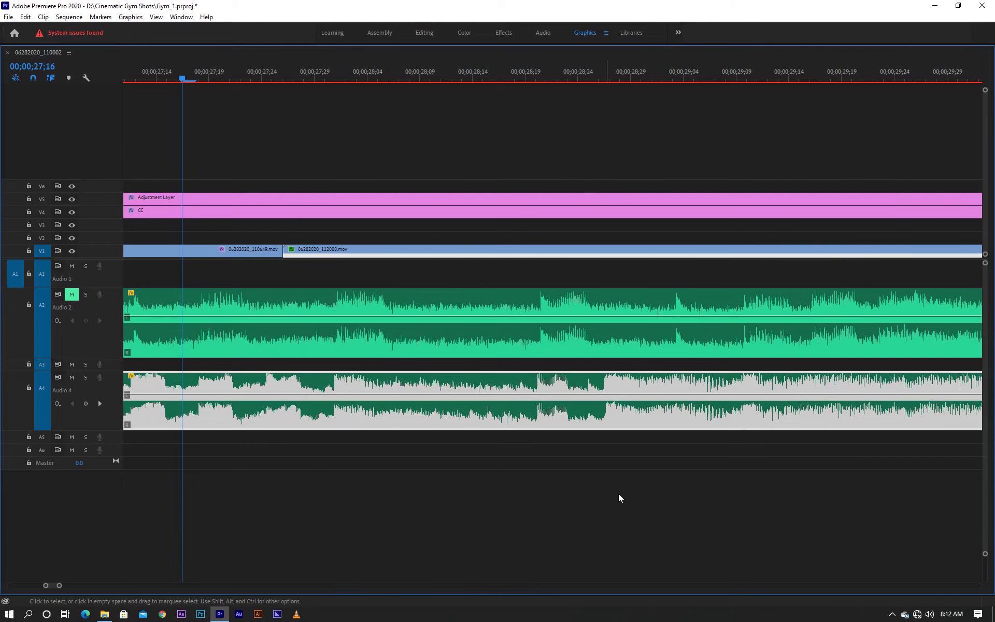
{"action": "scroll", "coordinate": [618, 487], "scroll_direction": "down", "scroll_amount": 4}
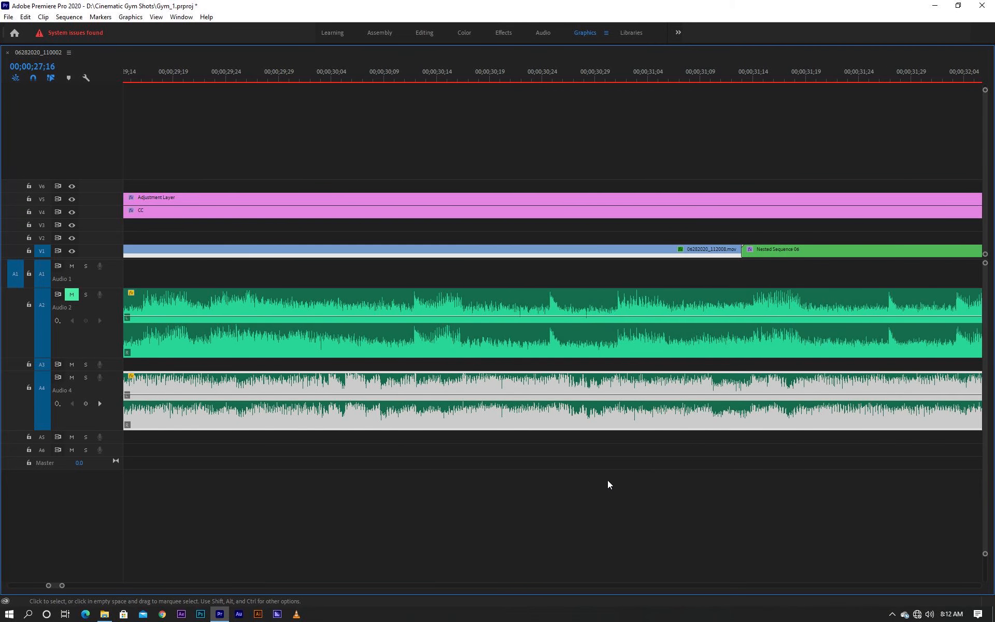
{"action": "scroll", "coordinate": [607, 480], "scroll_direction": "down", "scroll_amount": 2}
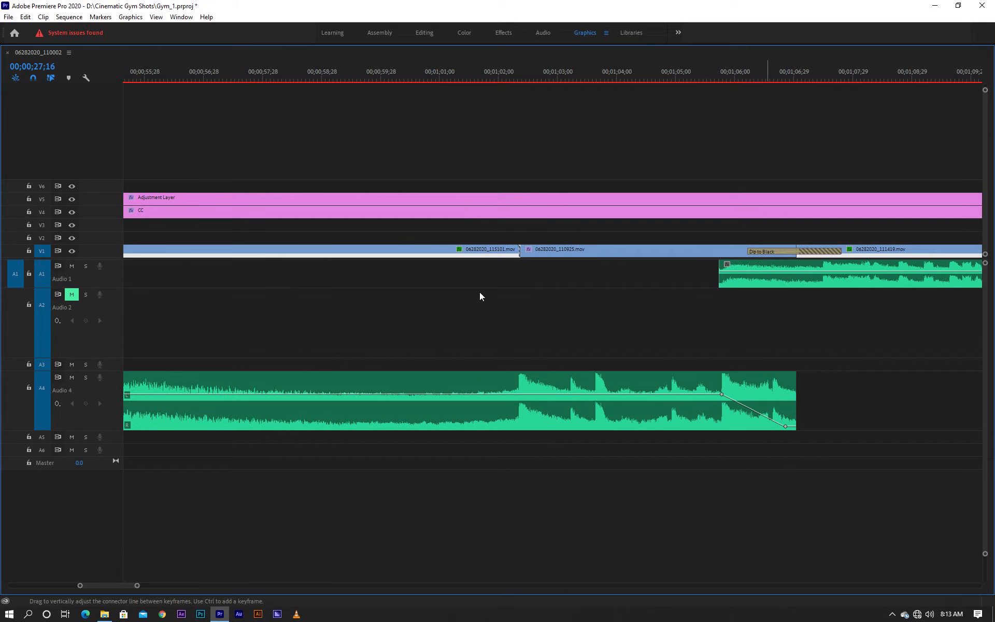
{"action": "left_click", "coordinate": [71, 266]}
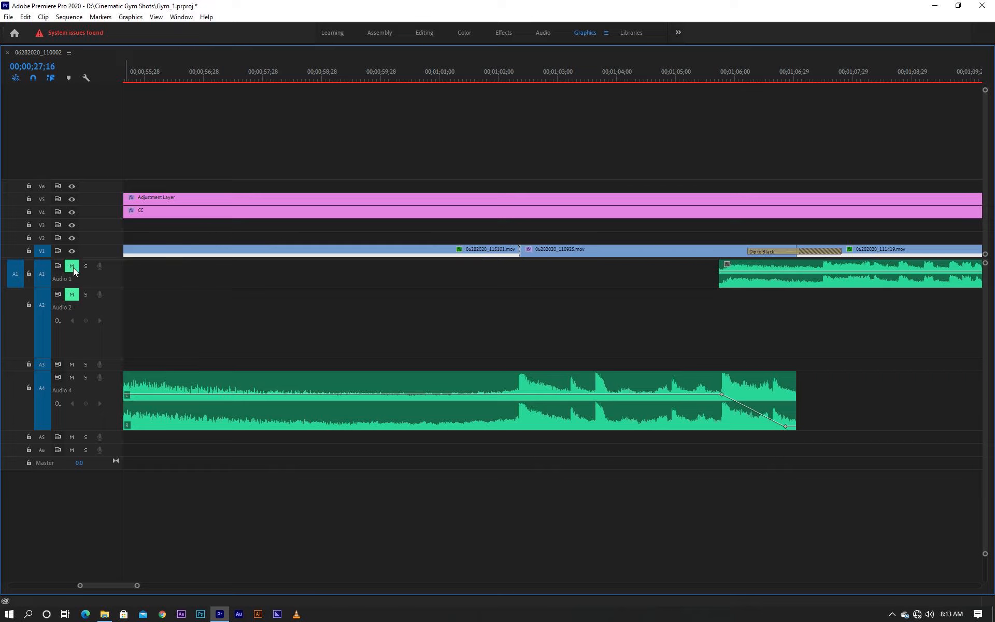
{"action": "left_click", "coordinate": [71, 294]}
{"action": "left_click_drag", "start_coordinate": [421, 73], "coordinate": [408, 78]}
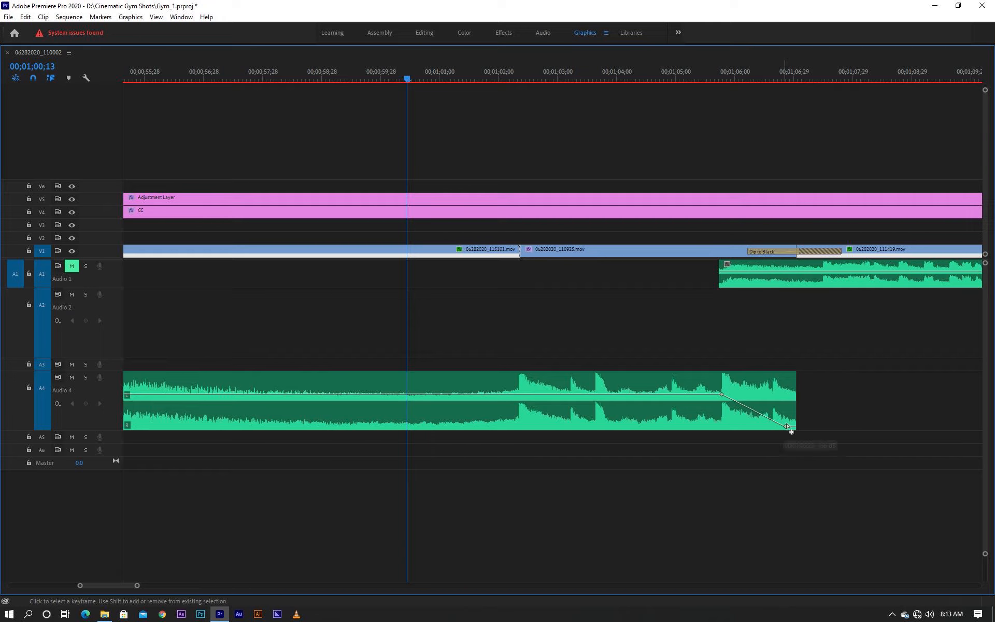
Extend the Audio 4 music clip to about 00;01;10, raise its last volume keyframe, and play the ending without the fade.
{"action": "left_click_drag", "start_coordinate": [786, 426], "coordinate": [967, 413]}
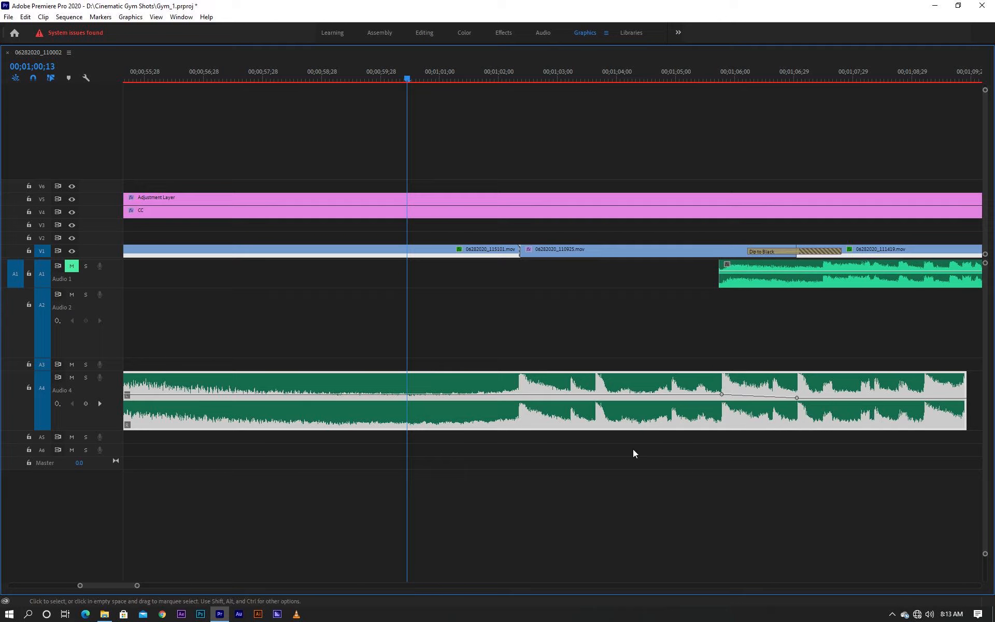
{"action": "key", "text": "space"}
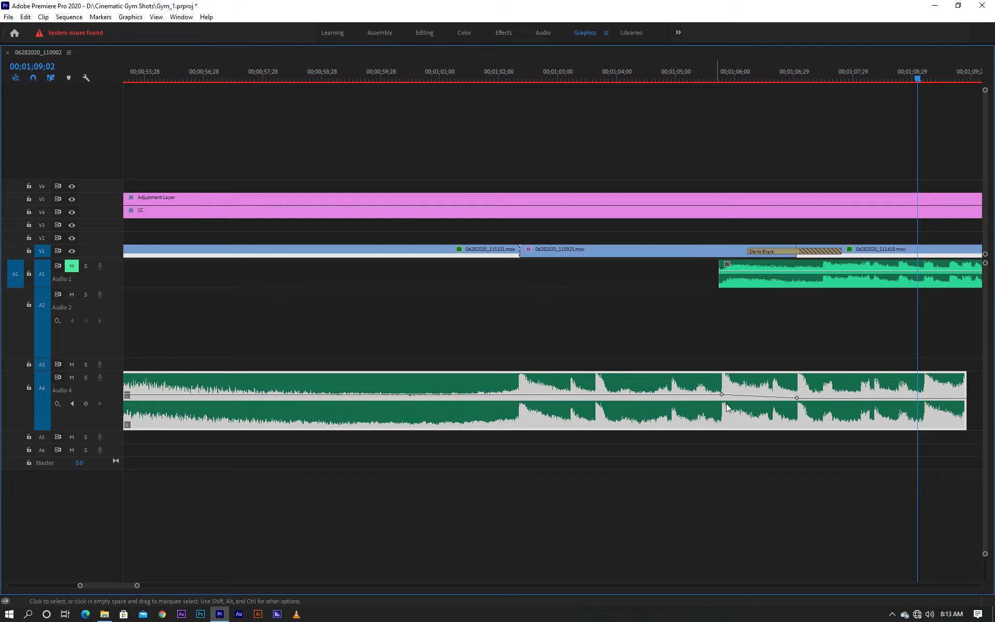
{"action": "left_click", "coordinate": [683, 73]}
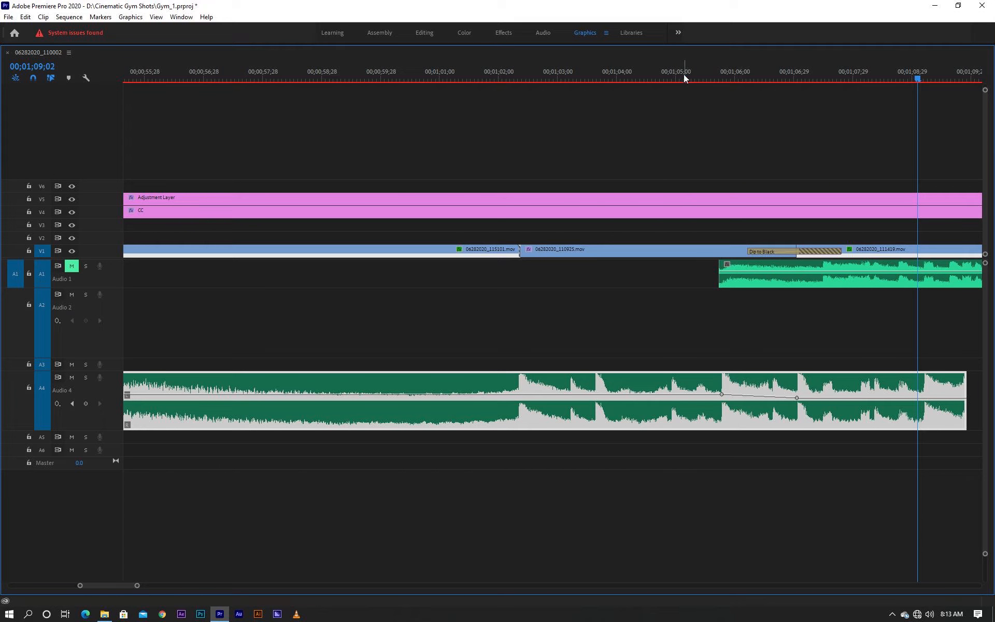
{"action": "key", "text": "space"}
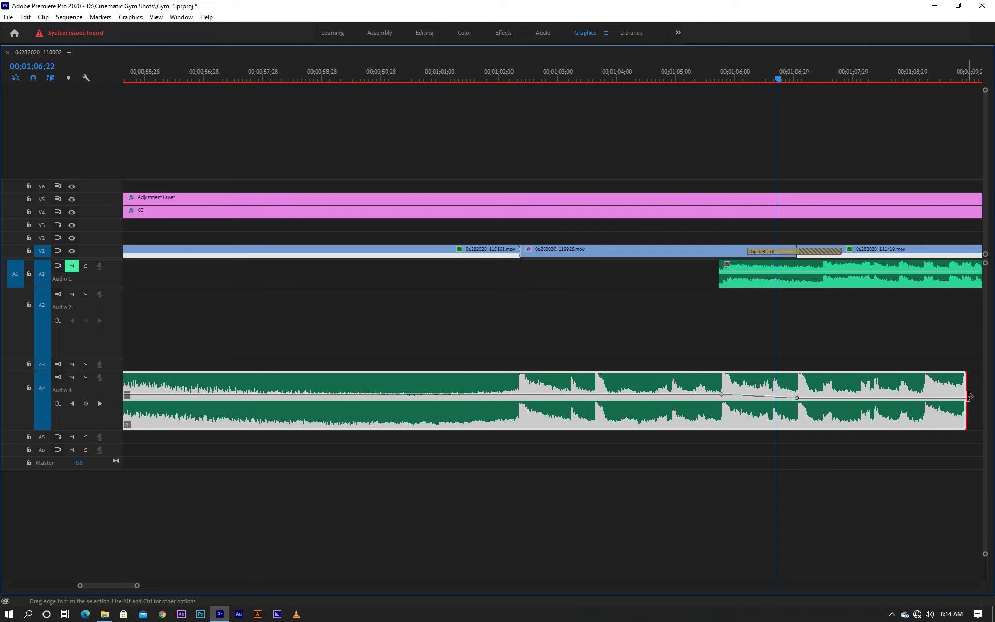
Trim the end of the Audio 4 clip back to about 00;01;07 and lower its last volume keyframe to fade the music out.
{"action": "left_click_drag", "start_coordinate": [969, 396], "coordinate": [849, 398]}
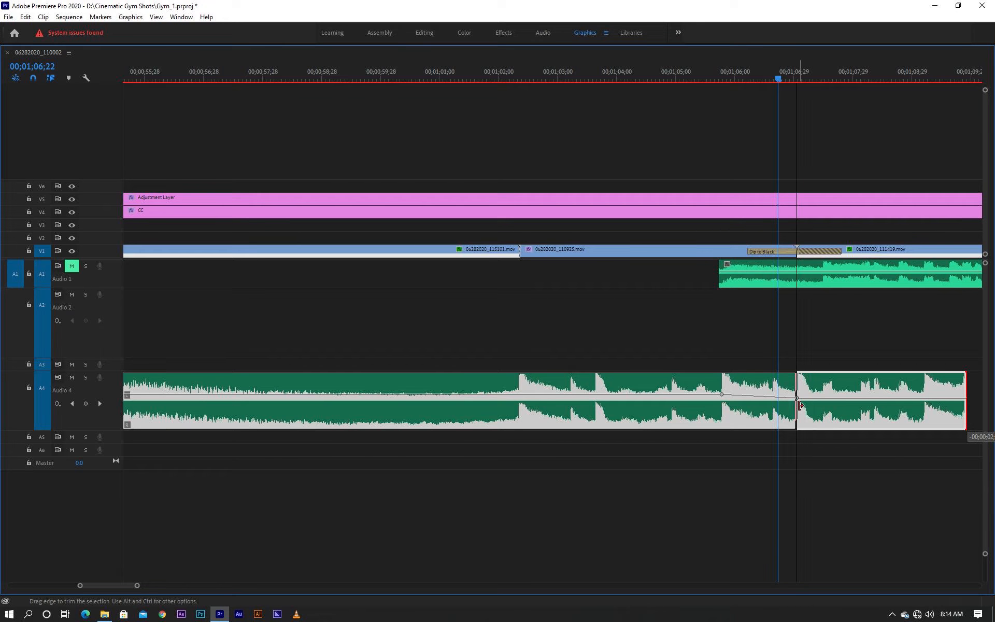
{"action": "key", "text": "Delete"}
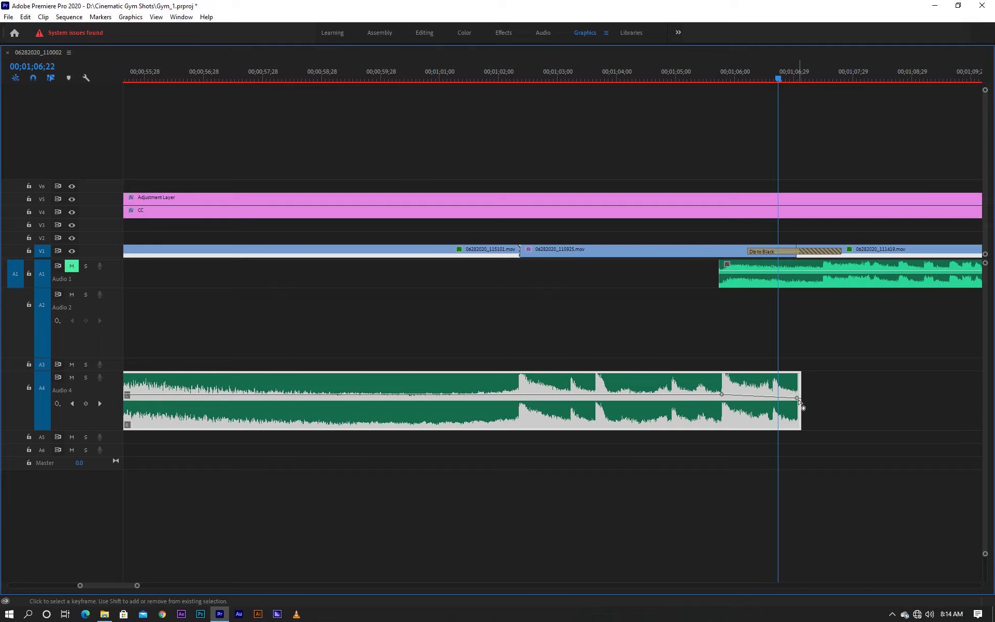
{"action": "left_click_drag", "start_coordinate": [796, 398], "coordinate": [797, 427]}
Unmute Audio 1, which holds the incoming music, and select the fading Audio 4 clip.
{"action": "scroll", "coordinate": [772, 311], "scroll_direction": "down", "scroll_amount": 6}
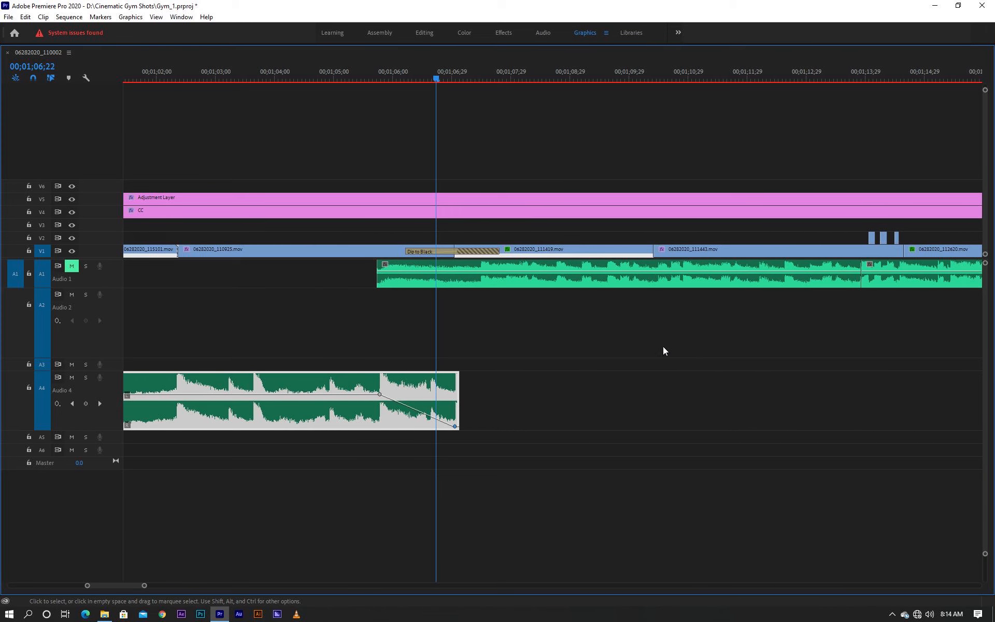
{"action": "left_click", "coordinate": [425, 285]}
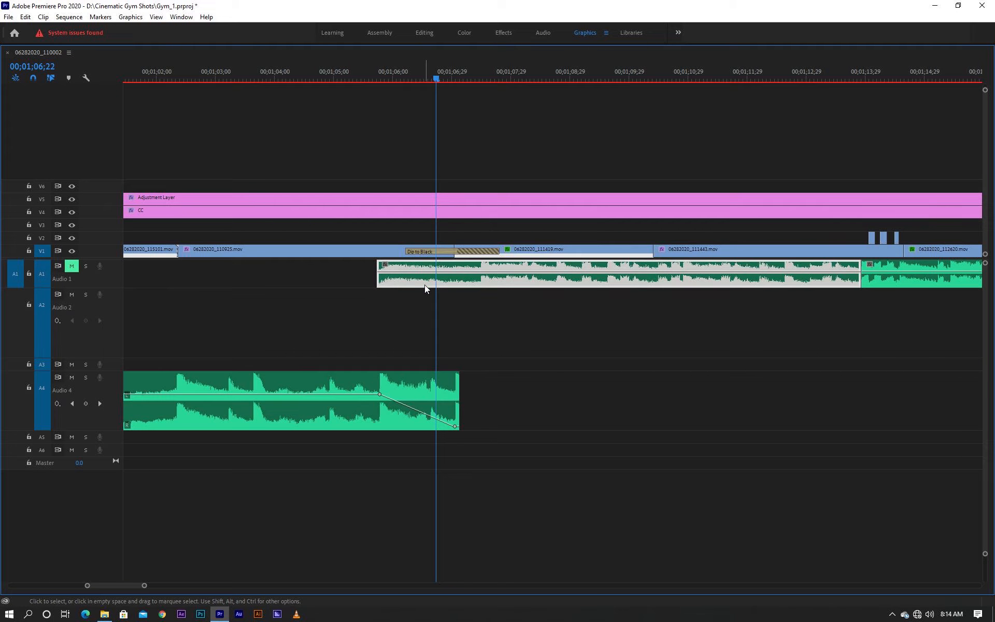
{"action": "left_click", "coordinate": [69, 270]}
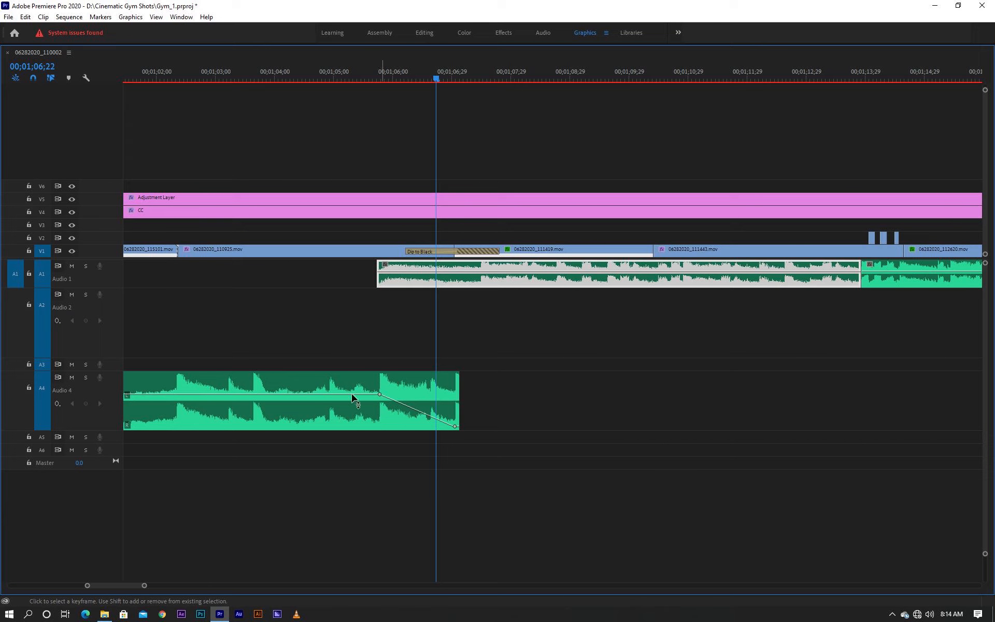
{"action": "left_click", "coordinate": [260, 397]}
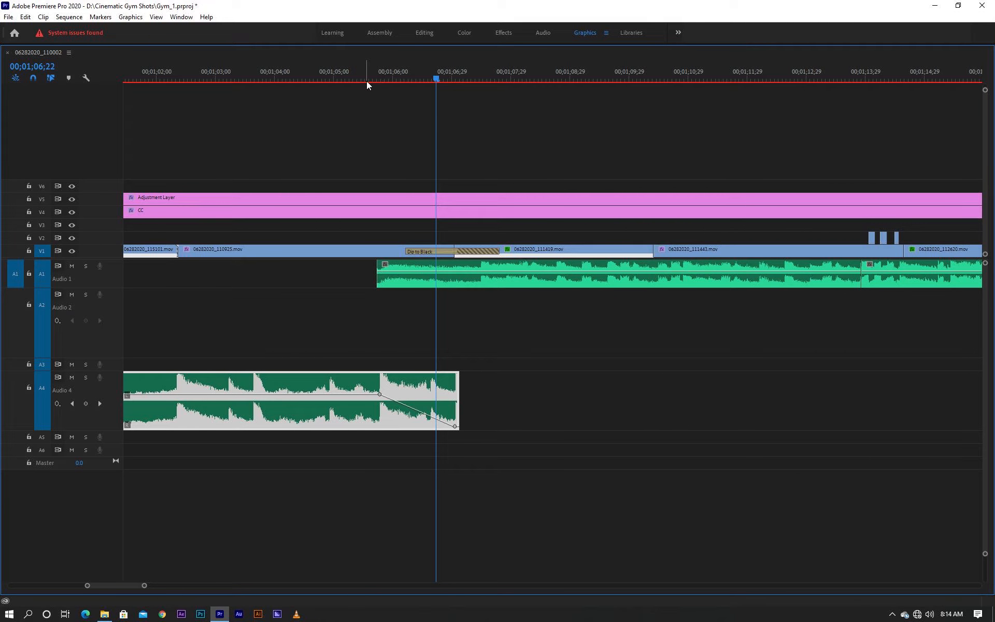
Solo Audio 1 and play the start of its incoming music twice from 00;01;05;16.
{"action": "left_click", "coordinate": [69, 267]}
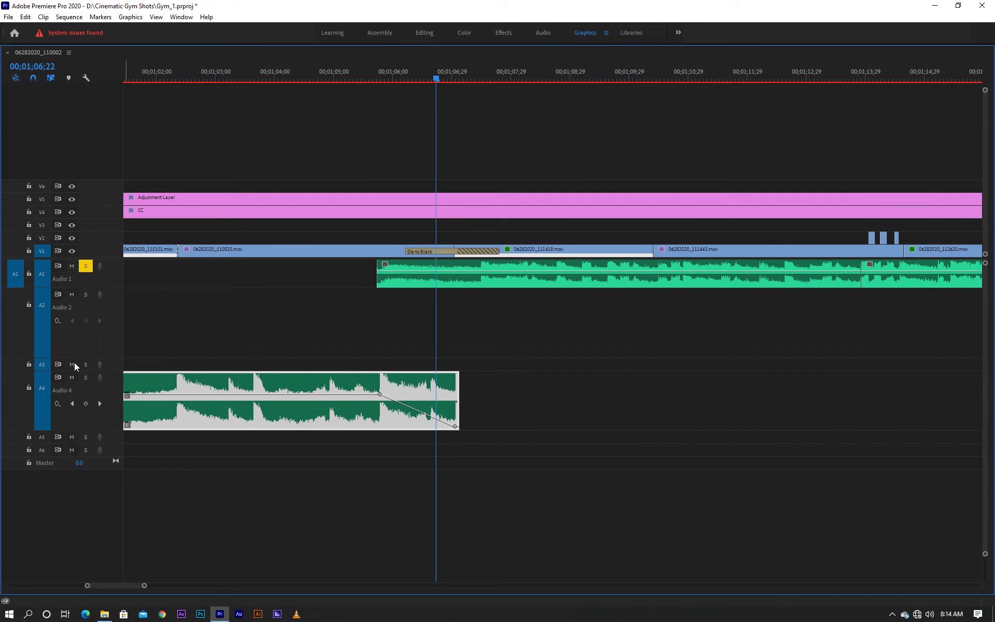
{"action": "left_click", "coordinate": [365, 78]}
{"action": "key", "text": "space"}
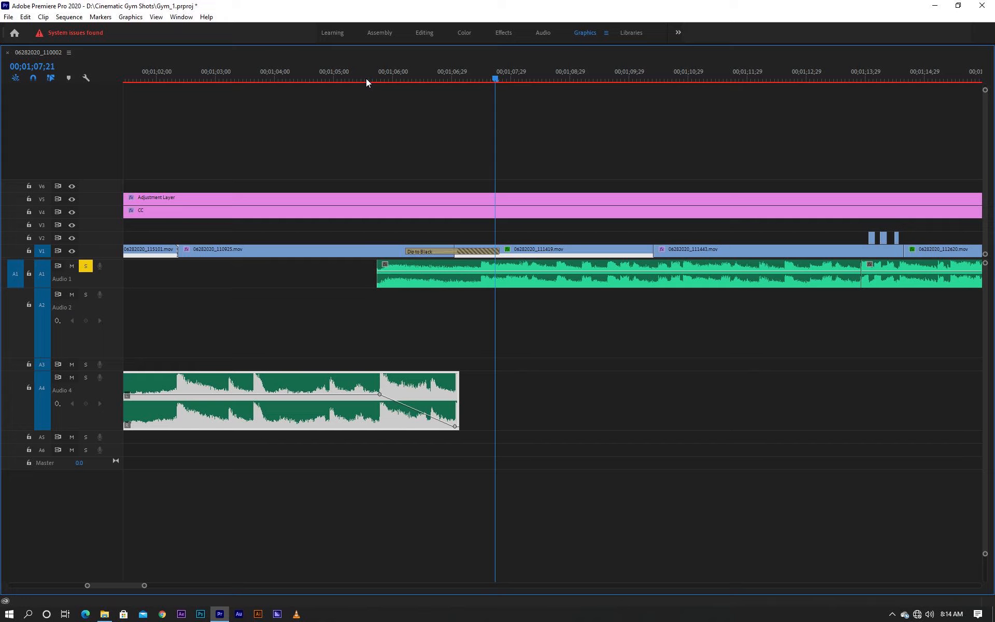
{"action": "left_click", "coordinate": [366, 79]}
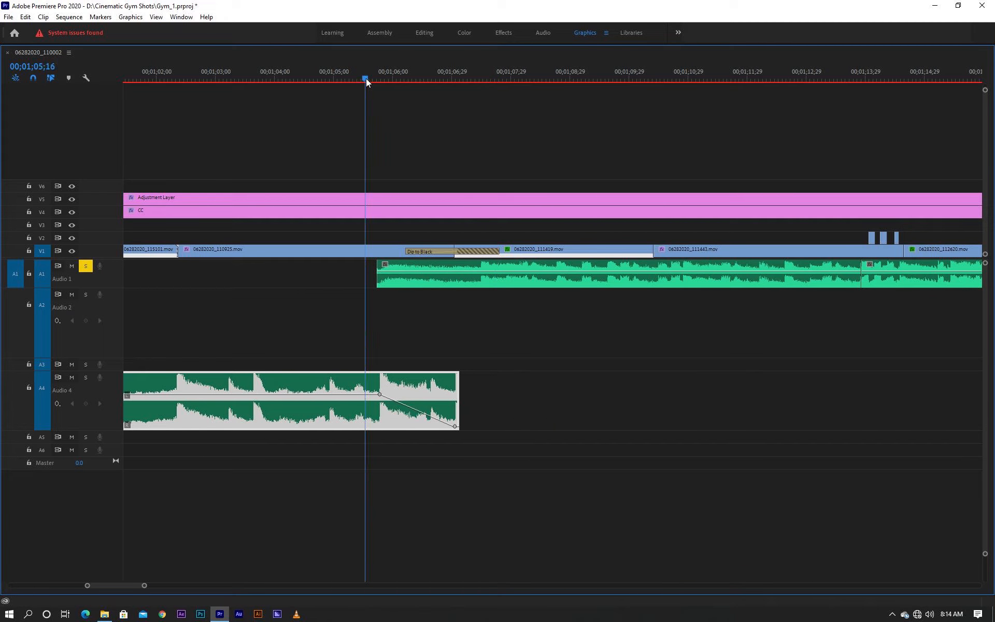
{"action": "key", "text": "space"}
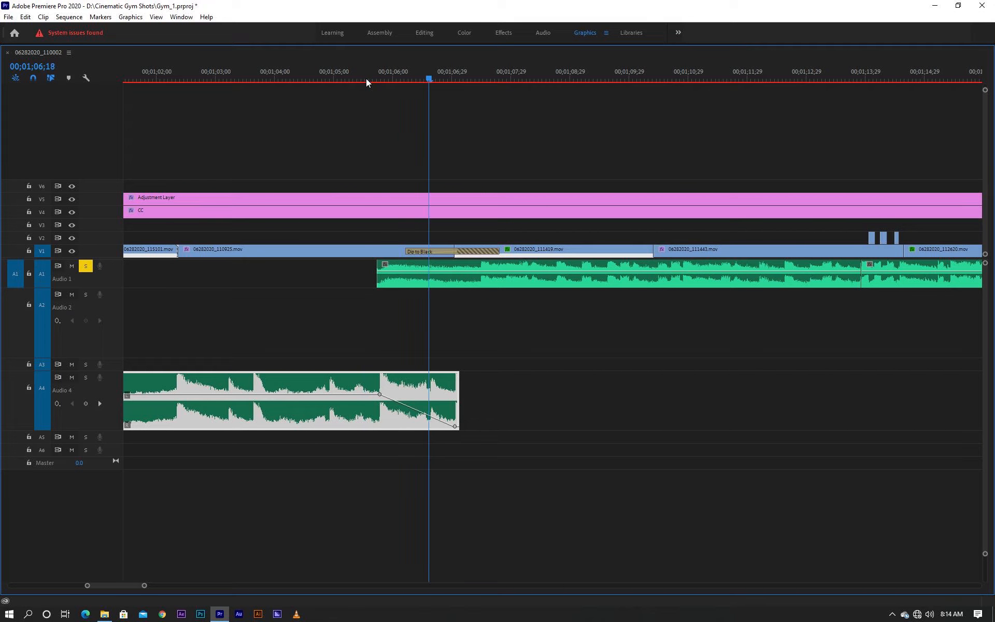
Mute Audio 1, switch the solo to Audio 4, and play its fade-out twice, returning the playhead to 00;01;05;22.
{"action": "left_click", "coordinate": [71, 270]}
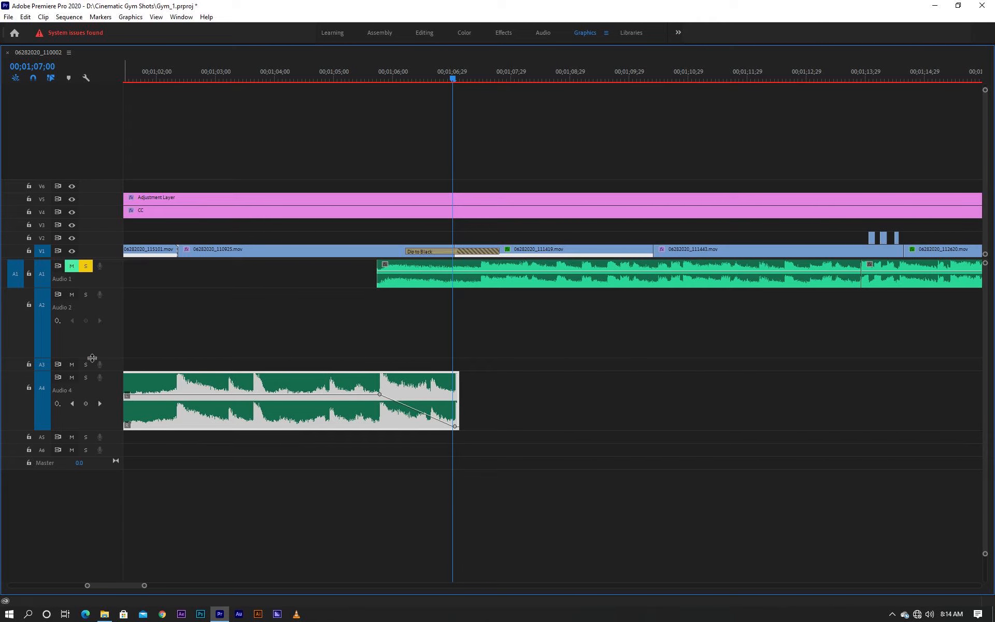
{"action": "left_click", "coordinate": [86, 377]}
{"action": "left_click", "coordinate": [85, 266]}
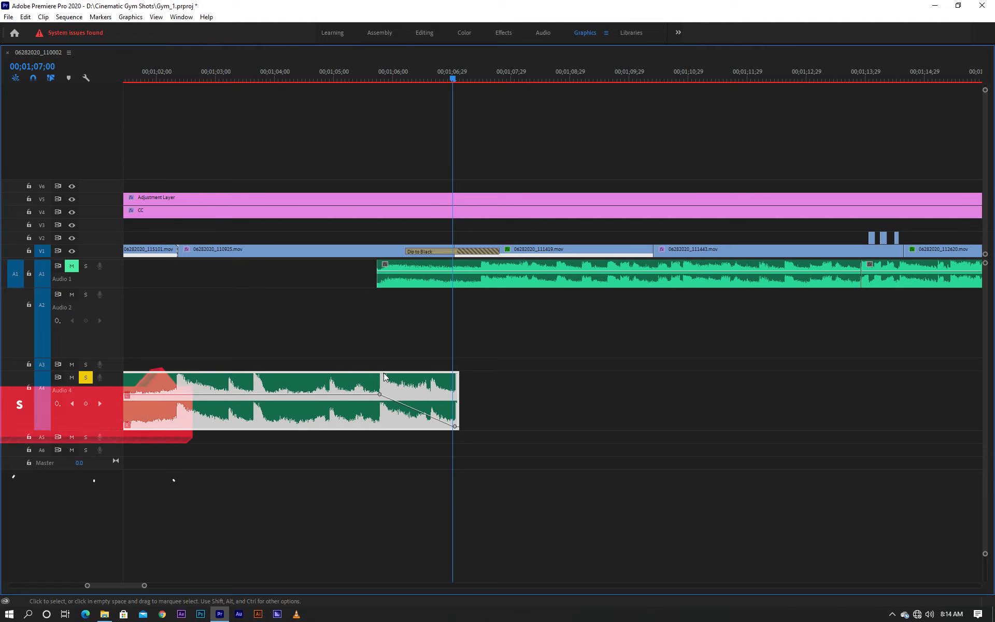
{"action": "left_click_drag", "start_coordinate": [381, 395], "coordinate": [380, 394]}
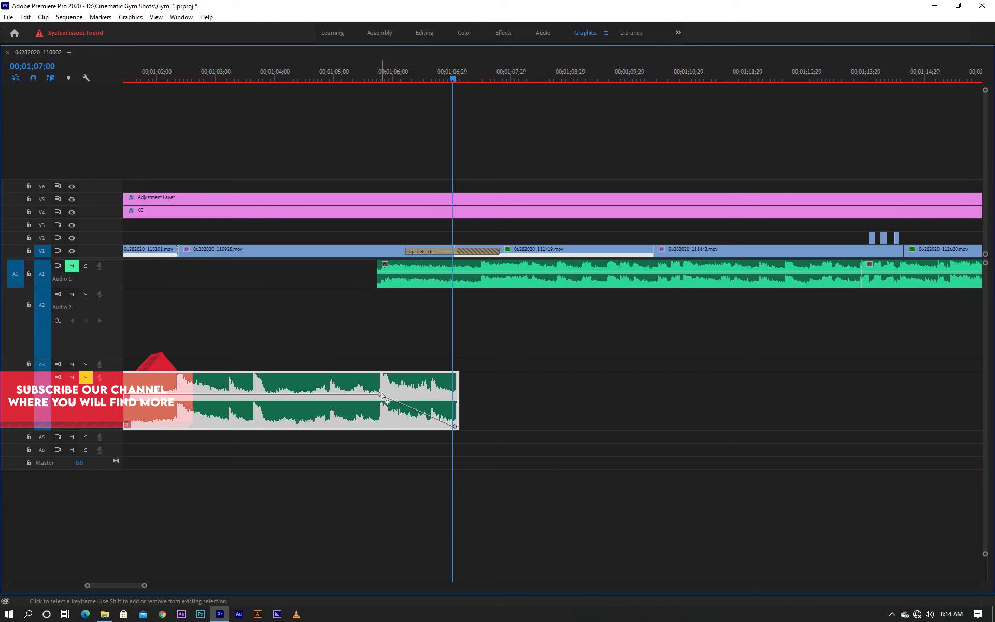
{"action": "left_click_drag", "start_coordinate": [379, 76], "coordinate": [373, 78]}
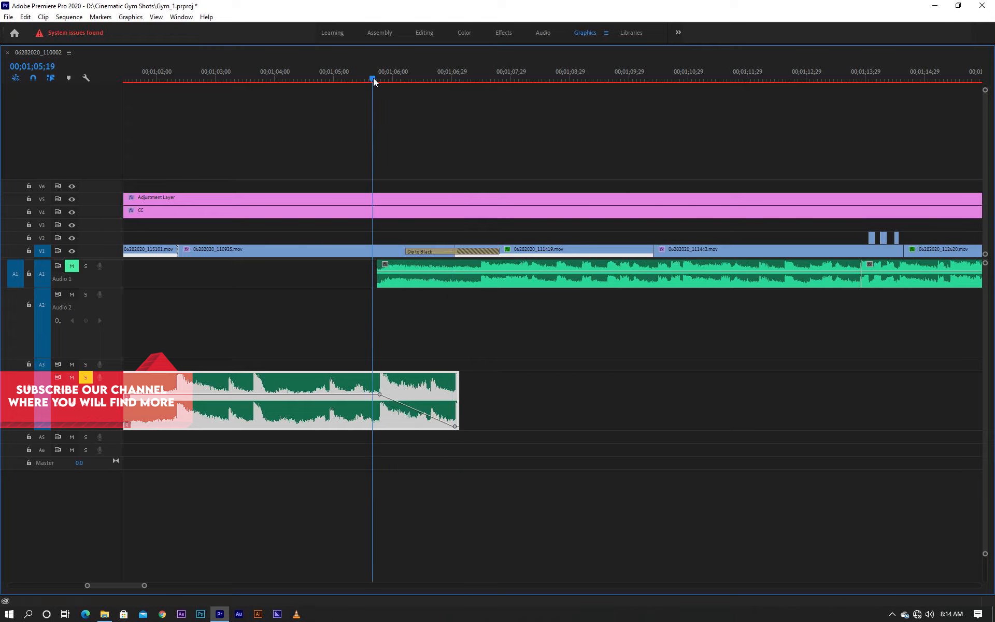
{"action": "key", "text": "space"}
{"action": "key", "text": "space"}
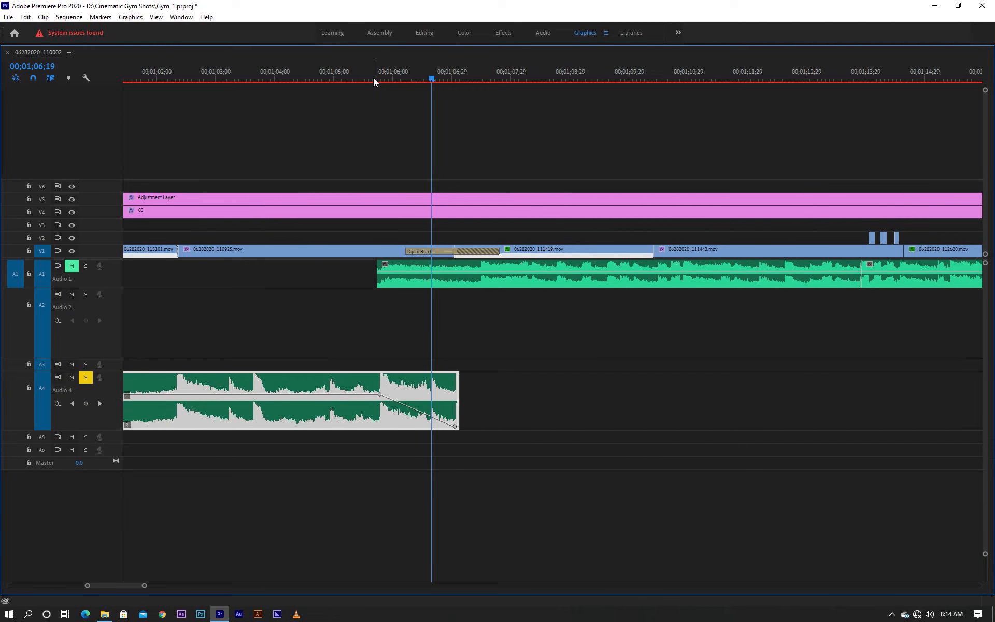
{"action": "left_click_drag", "start_coordinate": [395, 78], "coordinate": [378, 83]}
{"action": "key", "text": "space"}
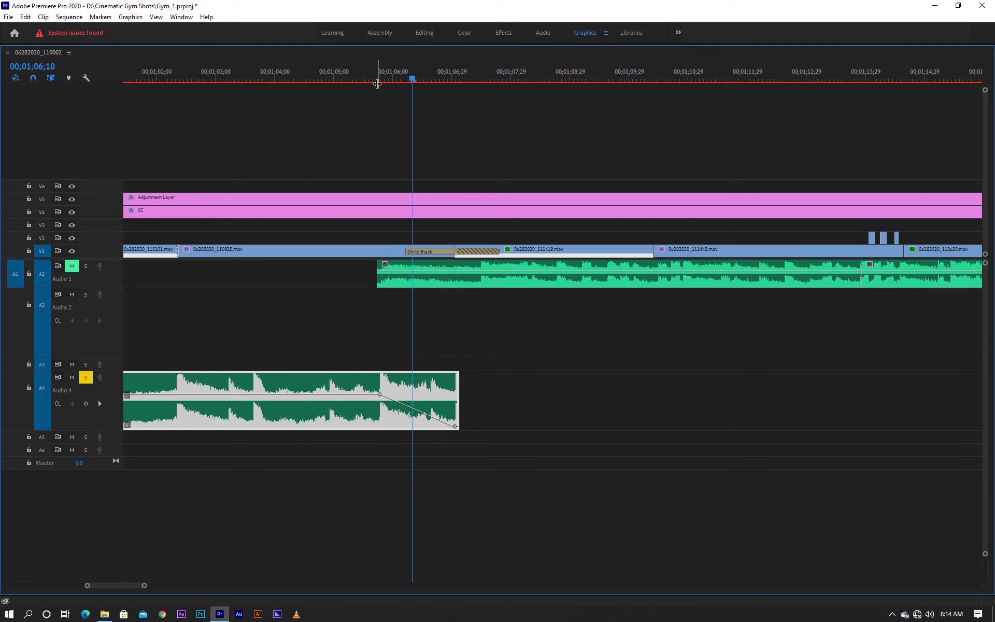
{"action": "left_click_drag", "start_coordinate": [445, 76], "coordinate": [374, 169]}
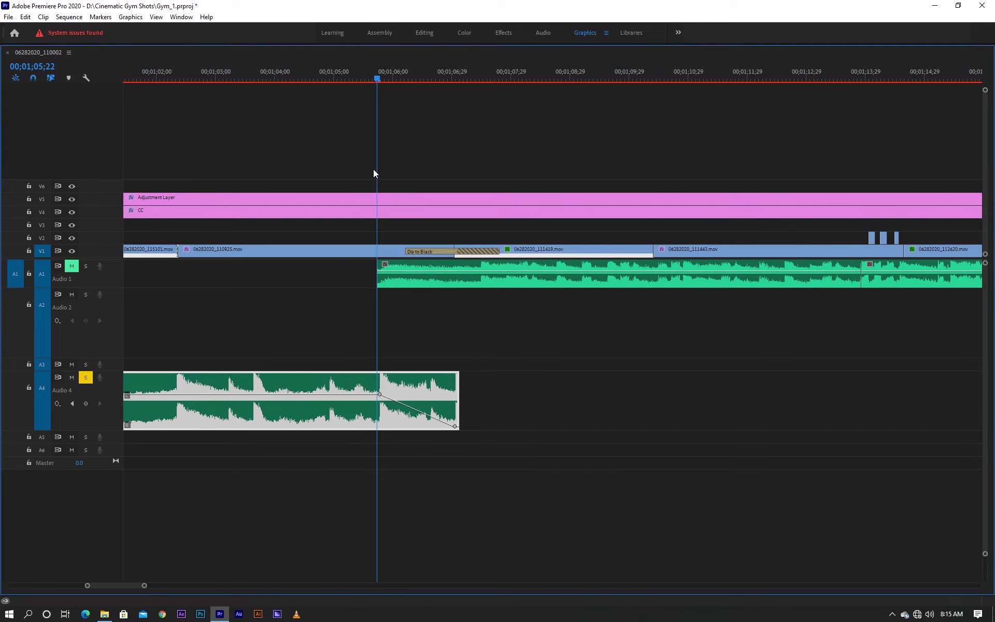
Remove the Audio 4 solo, unmute Audio 1, and play both tracks together across their overlap, up to 00;01;08;17.
{"action": "left_click", "coordinate": [70, 267]}
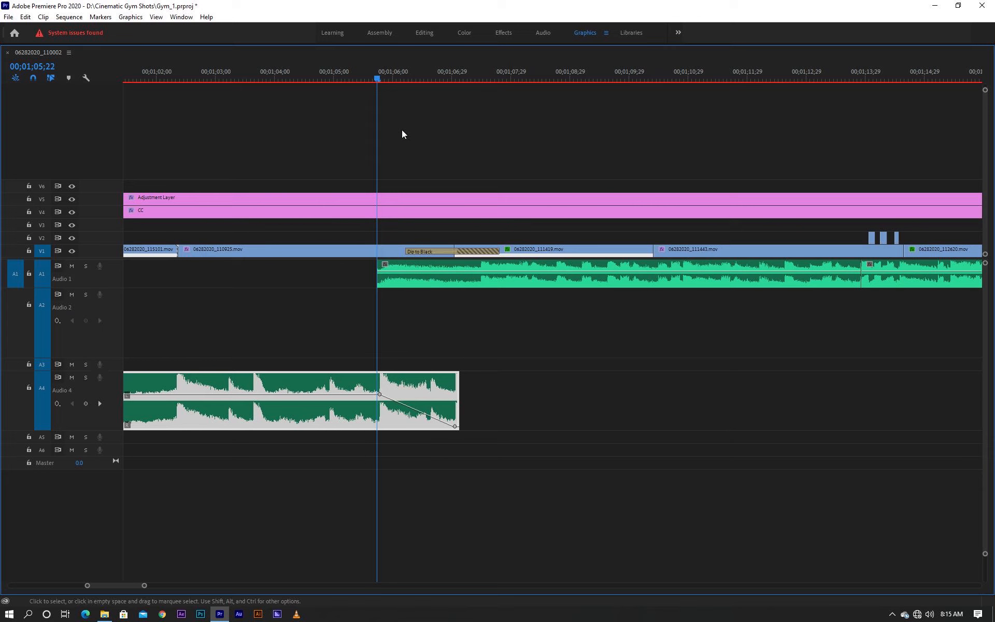
{"action": "left_click_drag", "start_coordinate": [377, 78], "coordinate": [351, 89]}
{"action": "key", "text": "space"}
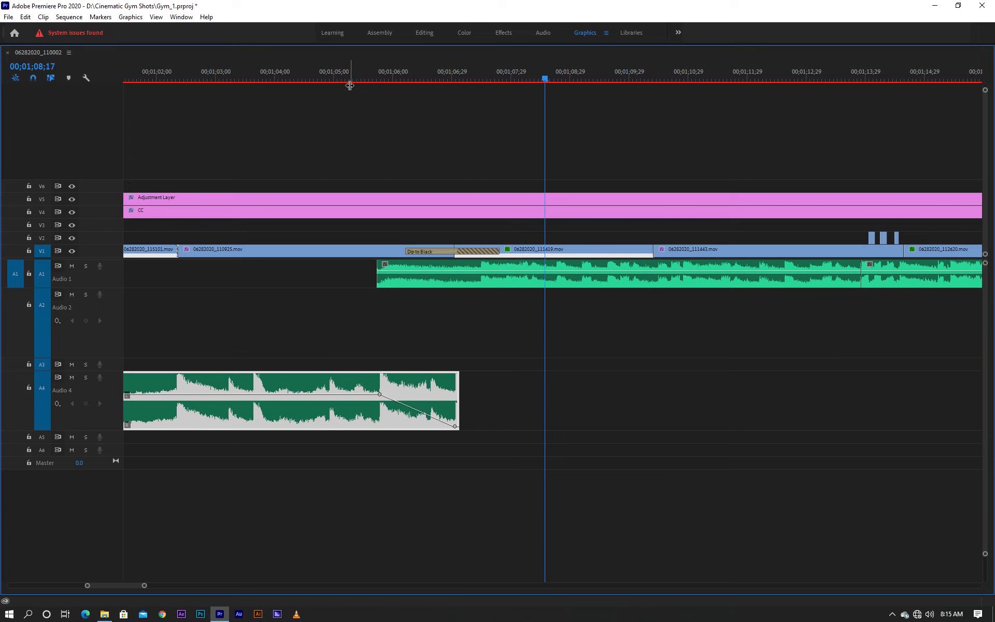
Increase the Audio 1 track height and add a volume keyframe to its first music clip at 00;01;07;11.
{"action": "scroll", "coordinate": [474, 338], "scroll_direction": "up", "scroll_amount": 3}
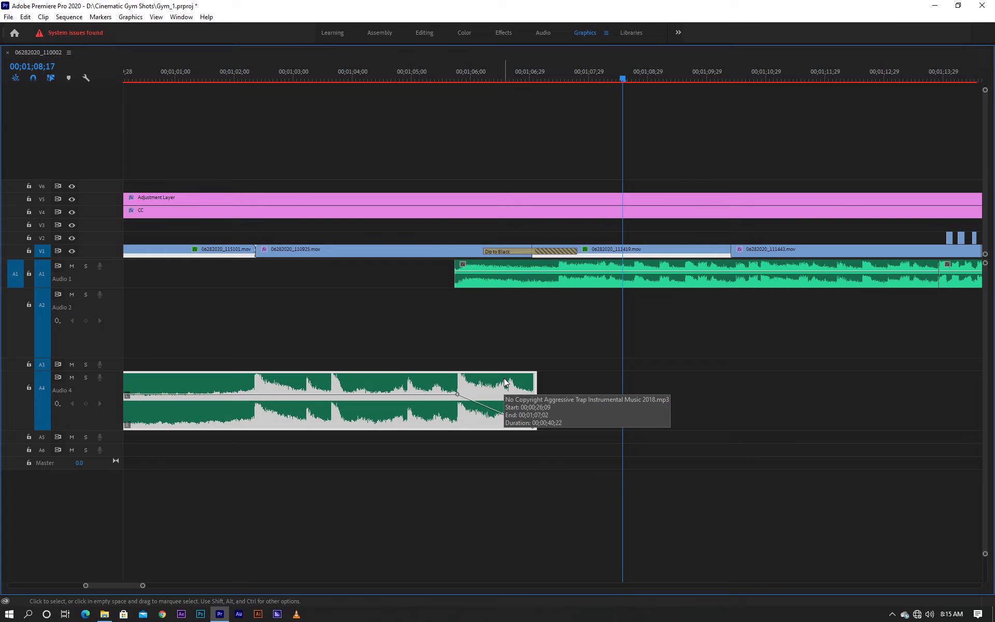
{"action": "key", "text": "ctrl+s"}
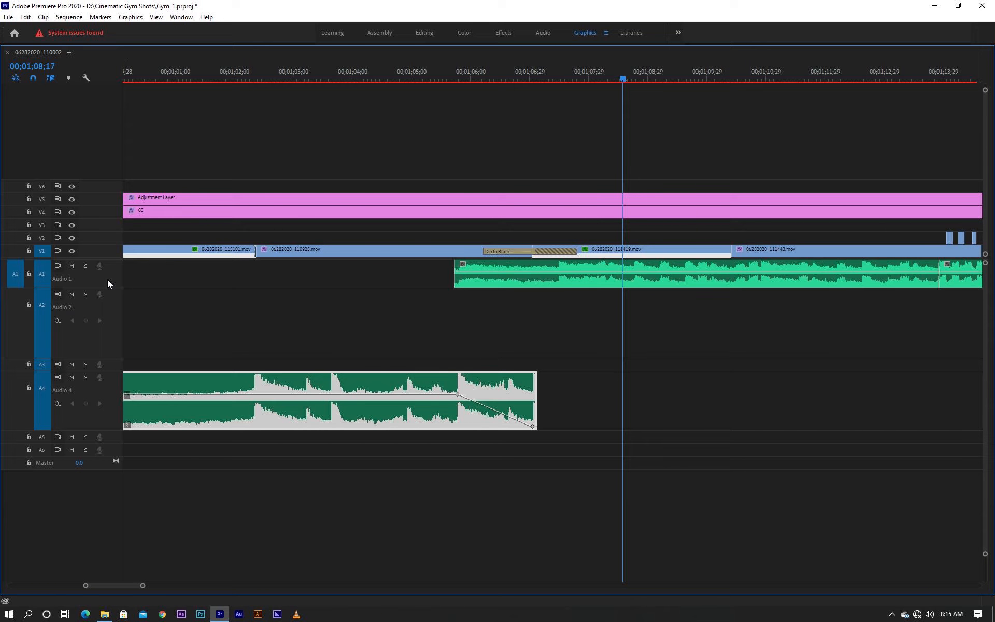
{"action": "scroll", "coordinate": [108, 279], "scroll_direction": "up", "scroll_amount": 5}
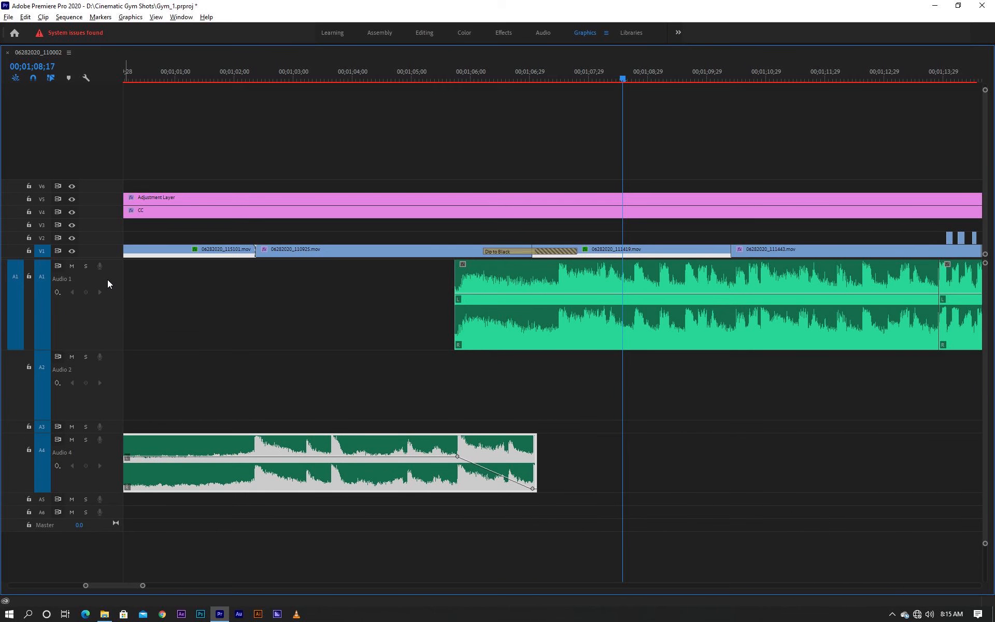
{"action": "left_click", "coordinate": [580, 319]}
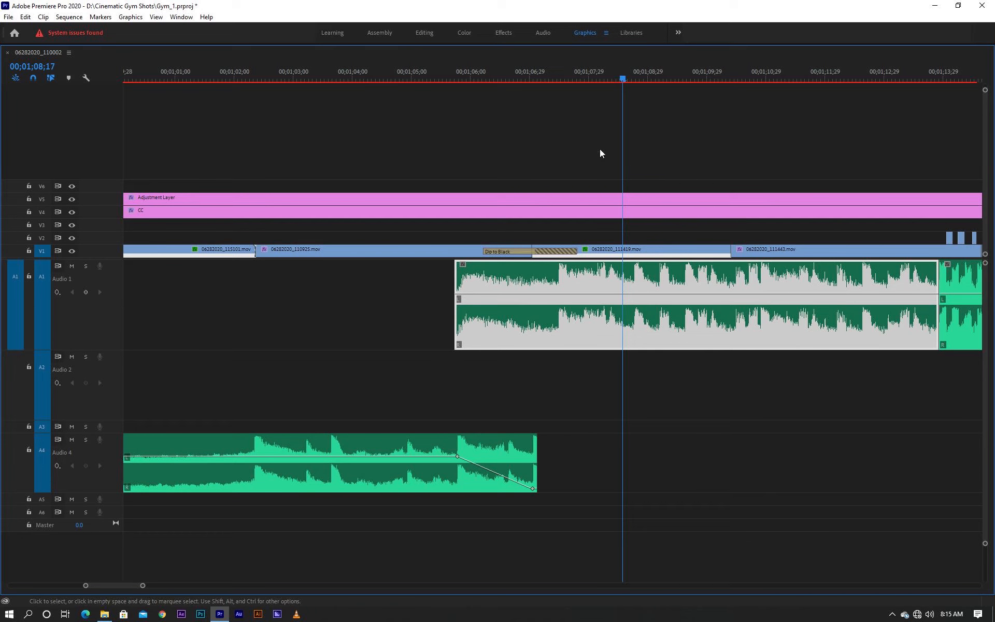
{"action": "left_click_drag", "start_coordinate": [620, 81], "coordinate": [549, 84]}
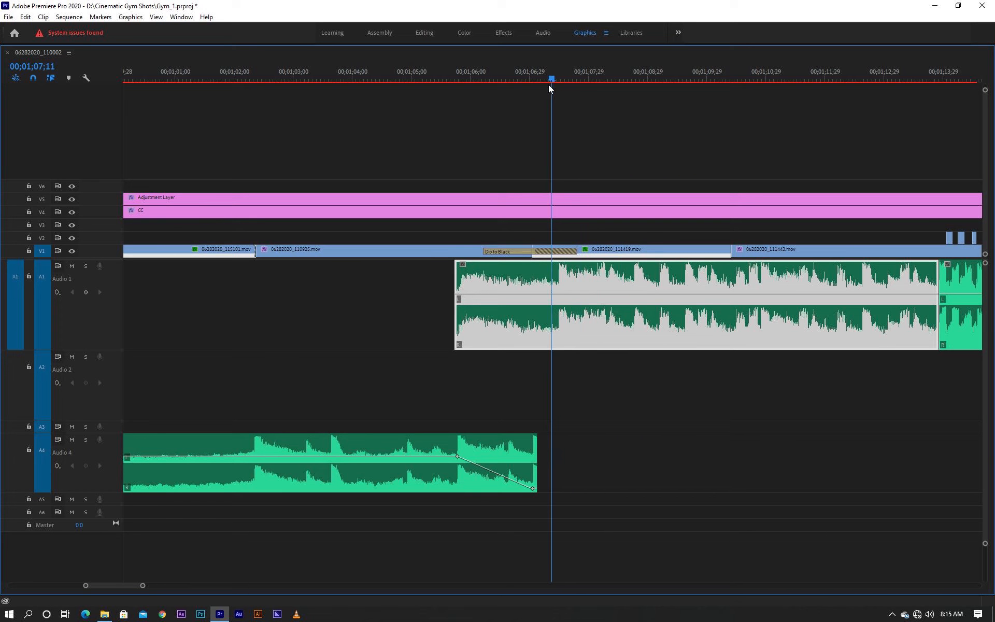
{"action": "left_click", "coordinate": [87, 292]}
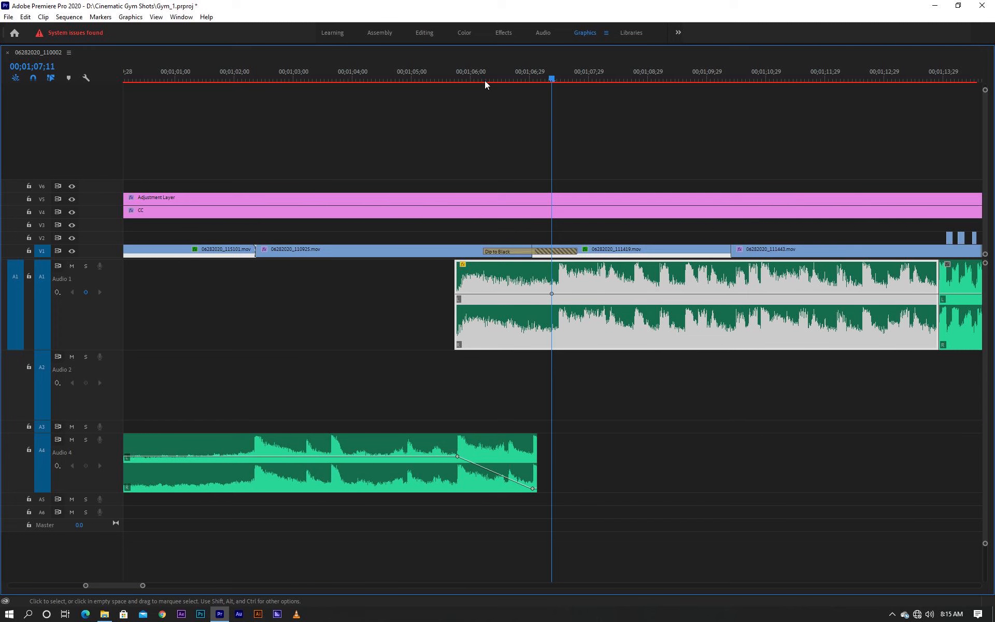
Add a second keyframe at 00;01;05;23, lower it to the minimum volume for a fade-in, and play the transition from 00;01;05;05.
{"action": "left_click", "coordinate": [458, 78]}
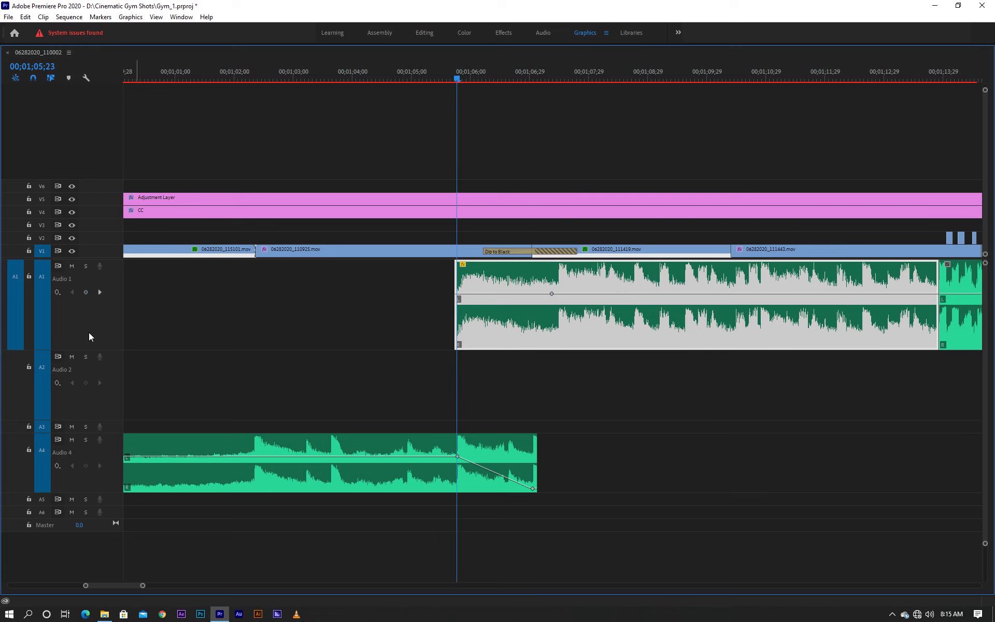
{"action": "left_click", "coordinate": [86, 294]}
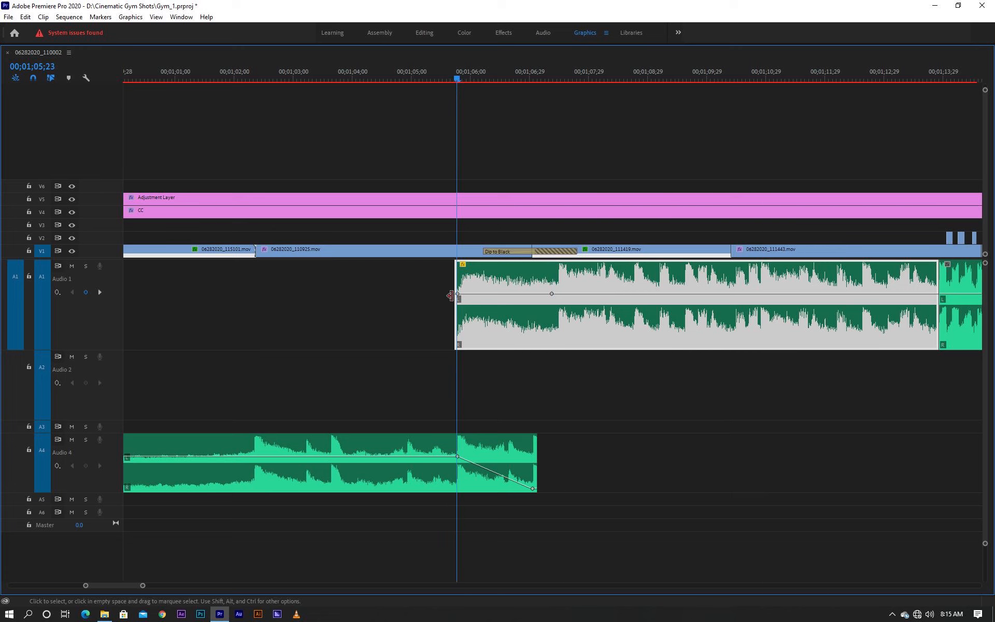
{"action": "left_click_drag", "start_coordinate": [456, 293], "coordinate": [445, 358]}
{"action": "left_click", "coordinate": [424, 79]}
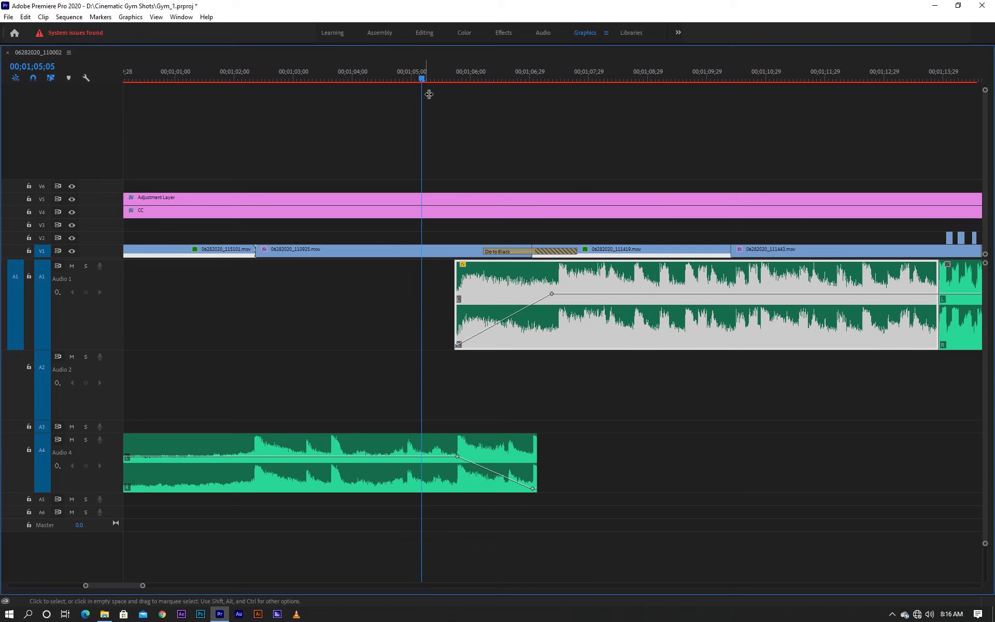
{"action": "key", "text": "space"}
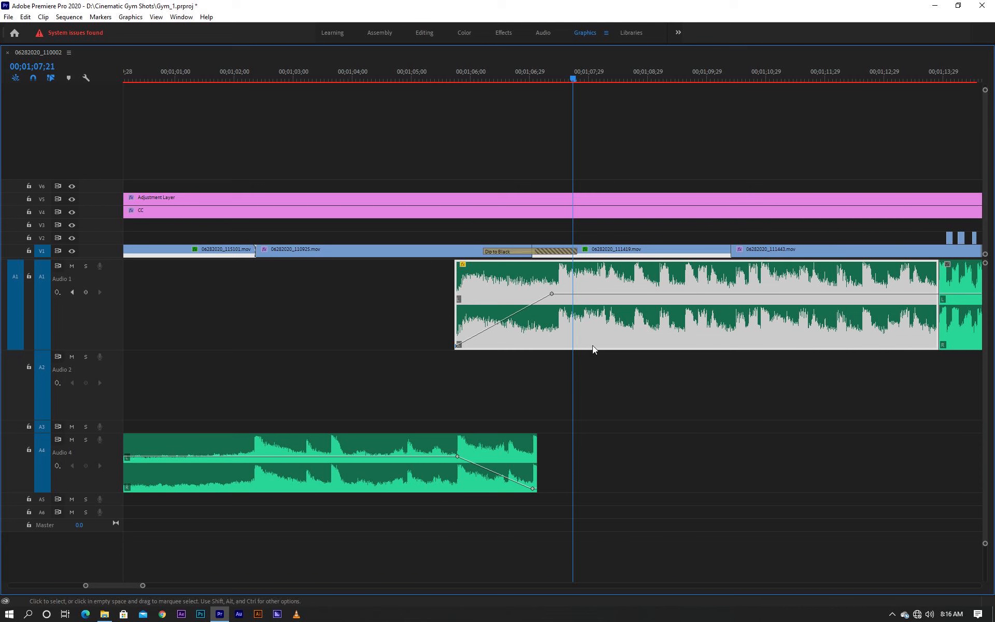
Shorten the Audio 1 fade-in by moving its upper keyframe about one second earlier and slightly lower, and play the transition again.
{"action": "left_click_drag", "start_coordinate": [552, 294], "coordinate": [494, 303]}
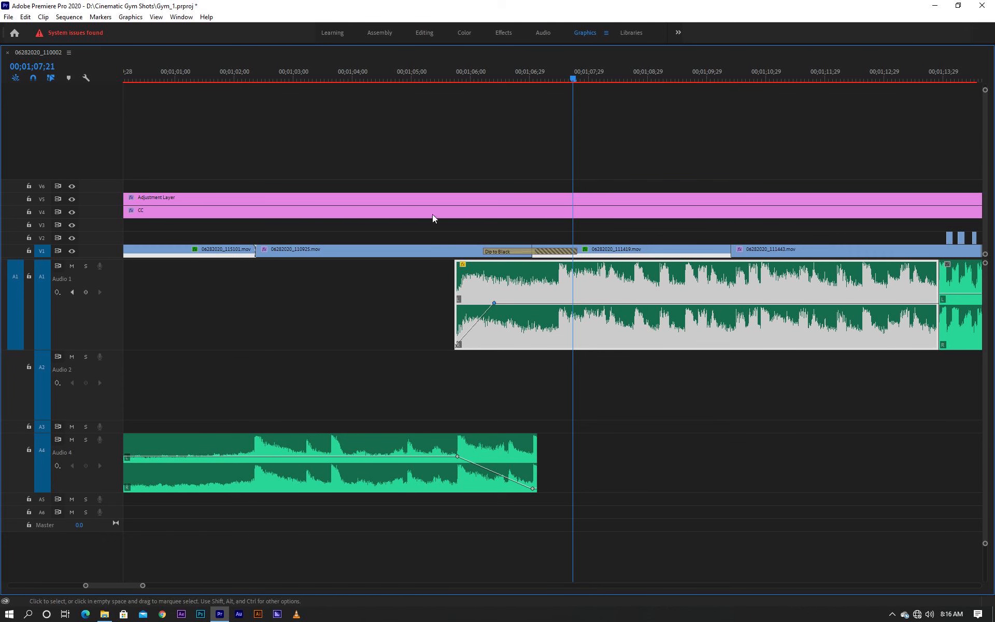
{"action": "left_click", "coordinate": [427, 77]}
{"action": "key", "text": "space"}
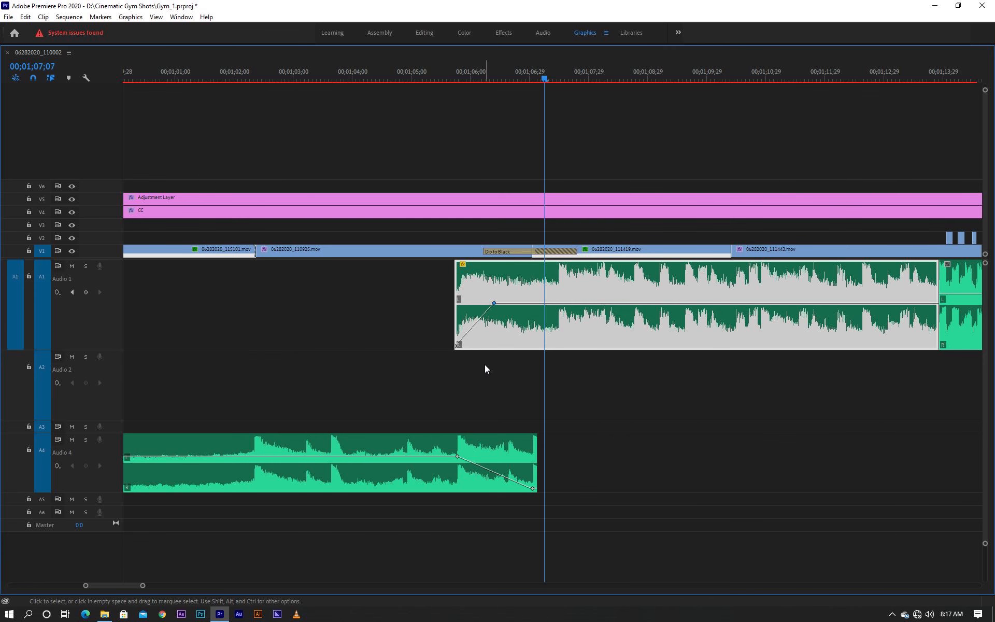
Restore the maximized timeline to the full panel layout and bring the Audio 1 fade-in into view.
{"action": "key", "text": "grave"}
{"action": "scroll", "coordinate": [543, 472], "scroll_direction": "down", "scroll_amount": 6}
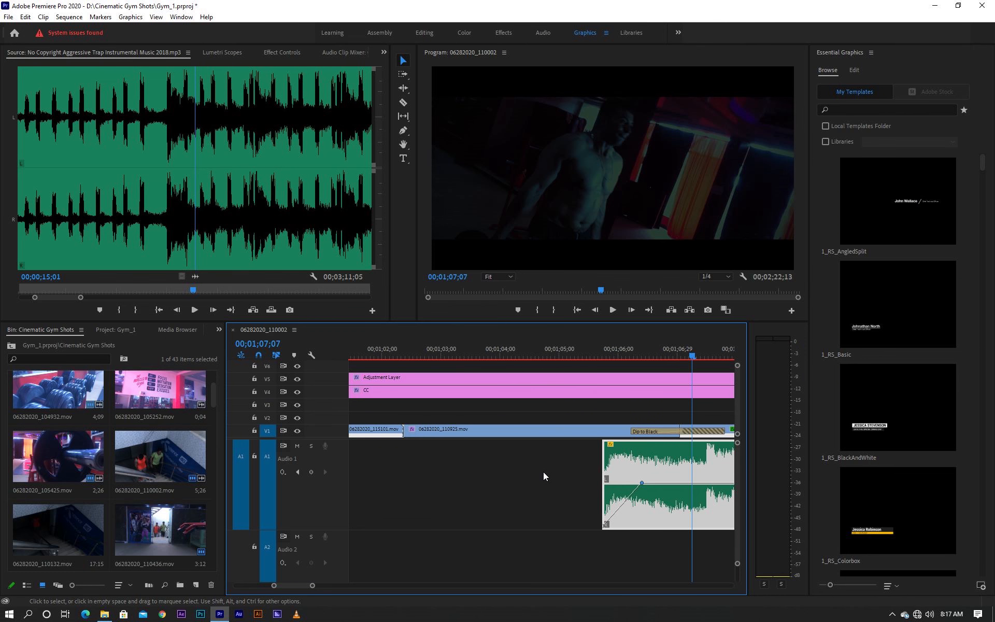
{"action": "scroll", "coordinate": [543, 472], "scroll_direction": "down", "scroll_amount": 1}
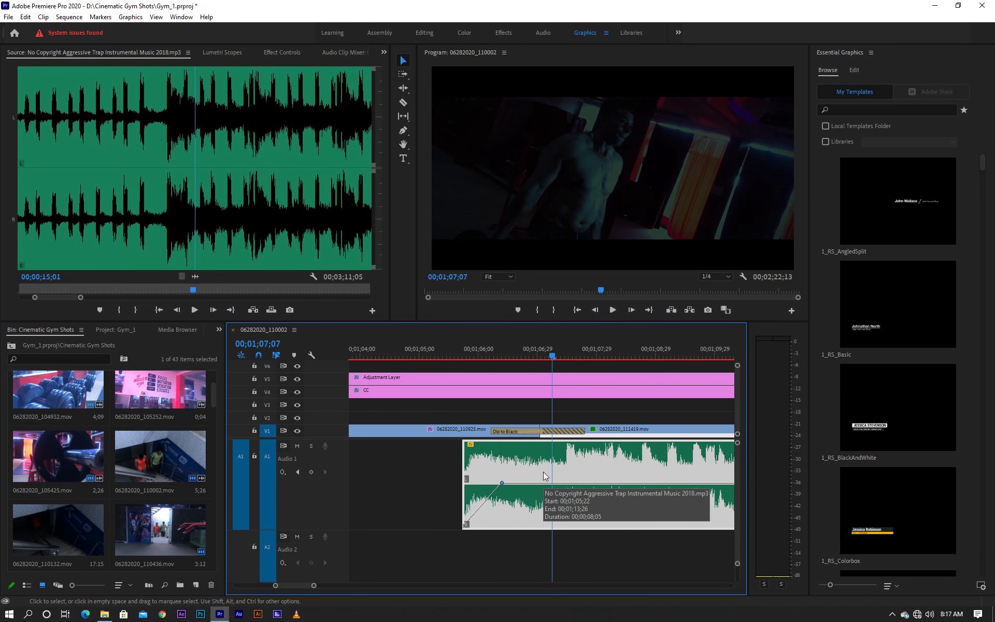